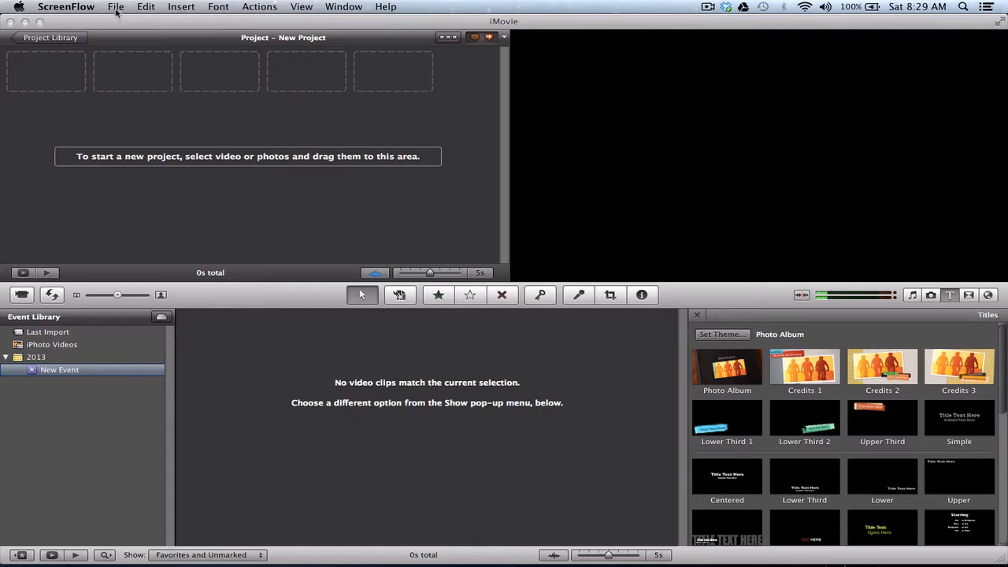
Start importing movies and select IMG_3708.MOV and IMG_3715.MOV from the Desktop
{"action": "left_click", "coordinate": [117, 8]}
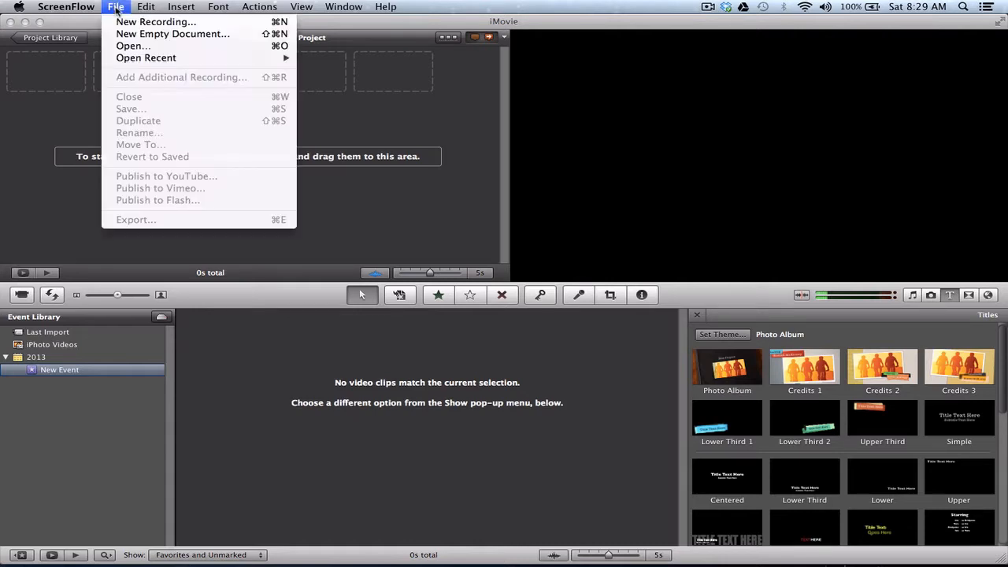
{"action": "left_click", "coordinate": [101, 20]}
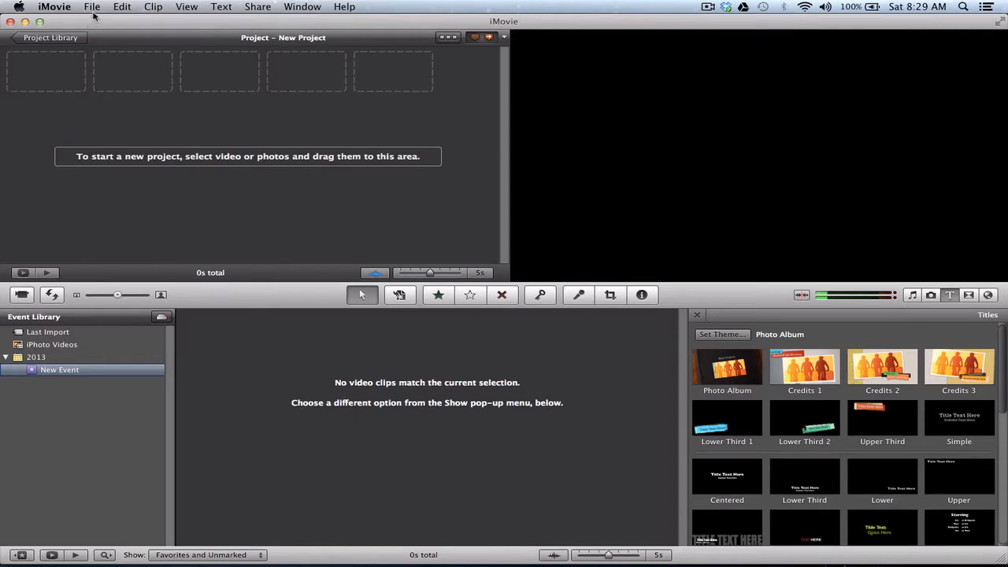
{"action": "left_click", "coordinate": [92, 7]}
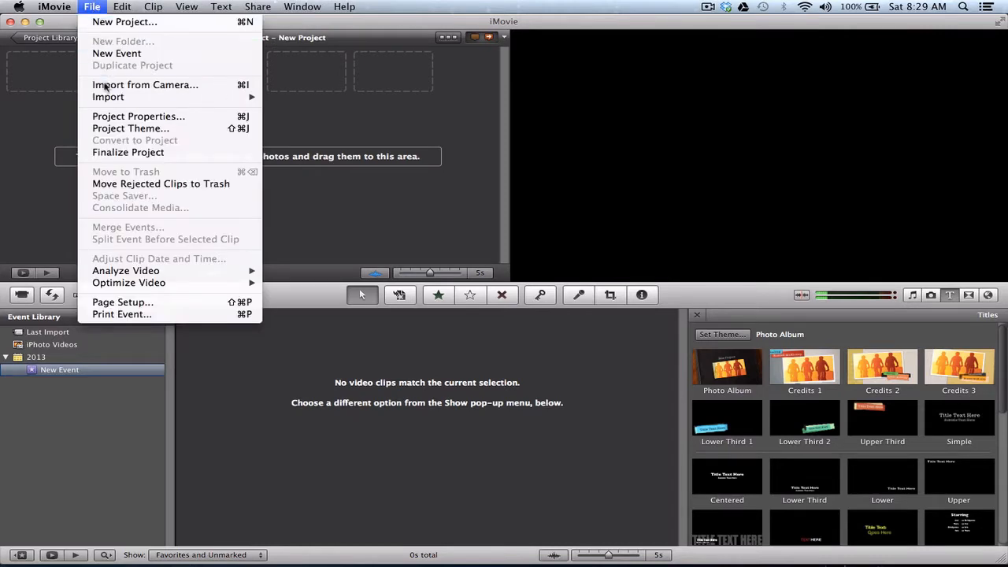
{"action": "mouse_move", "coordinate": [105, 96]}
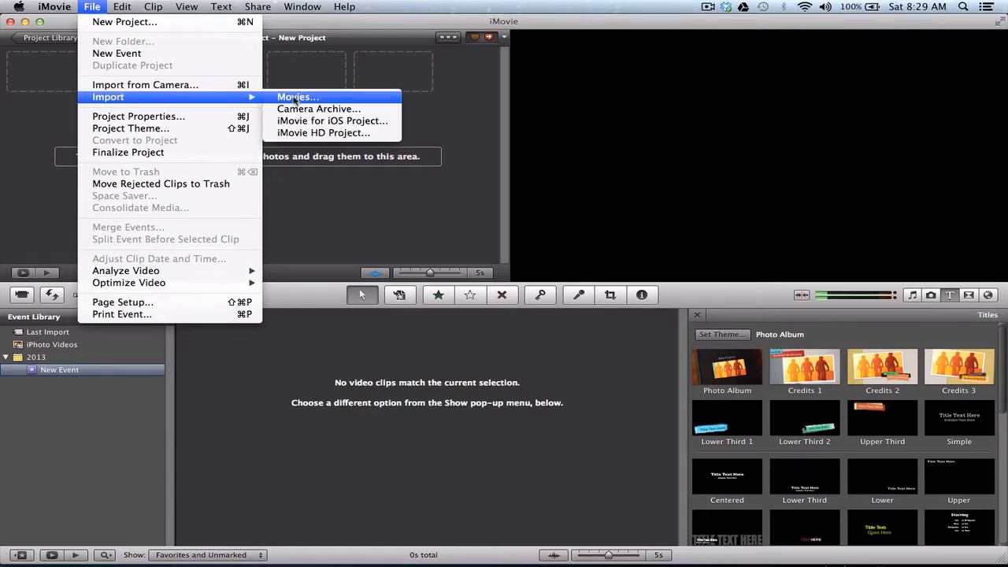
{"action": "left_click", "coordinate": [294, 97]}
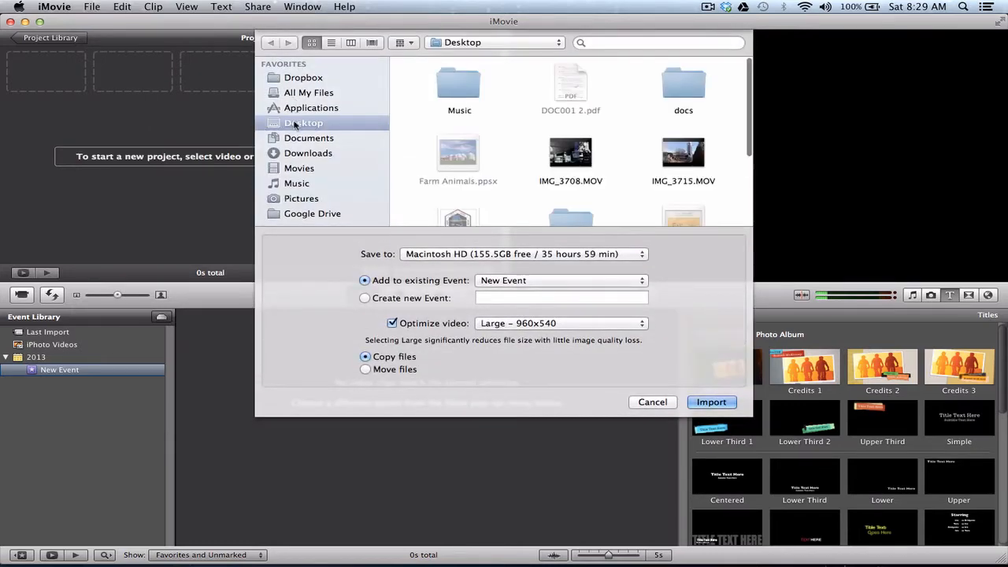
{"action": "left_click", "coordinate": [570, 152]}
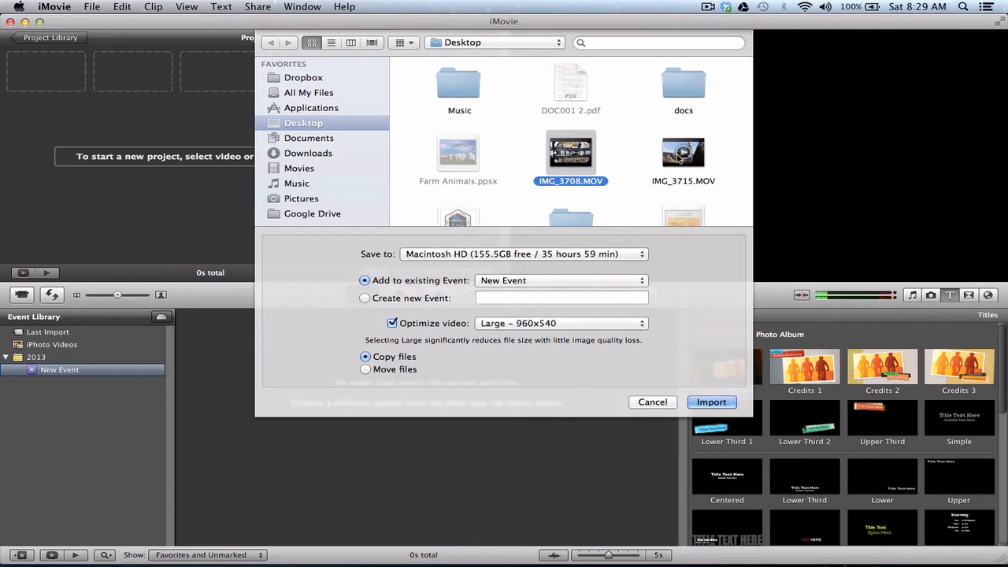
{"action": "left_click", "coordinate": [682, 157], "text": "shift"}
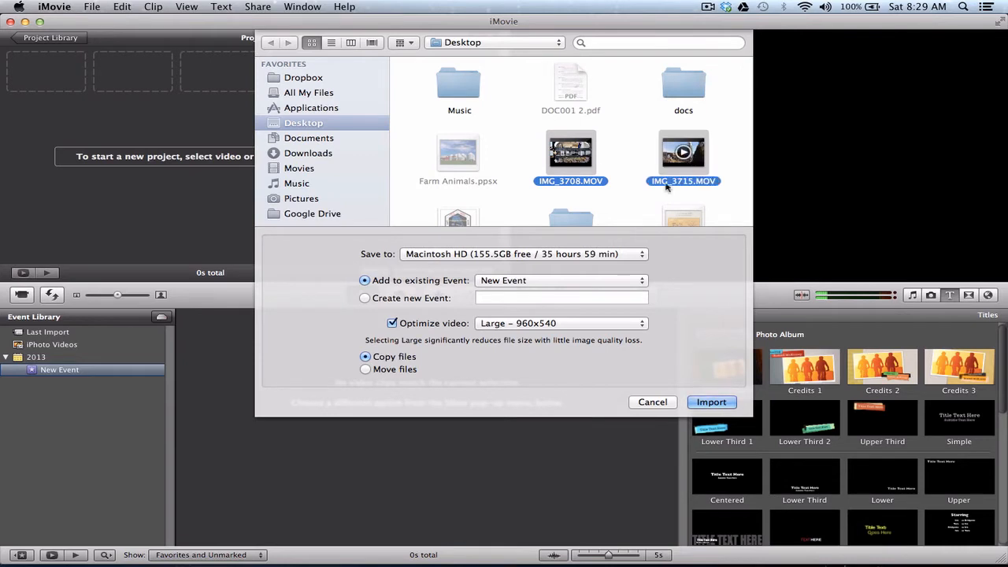
Import the selected movies into a new event named iSTEM
{"action": "left_click", "coordinate": [408, 300]}
{"action": "left_click", "coordinate": [500, 297]}
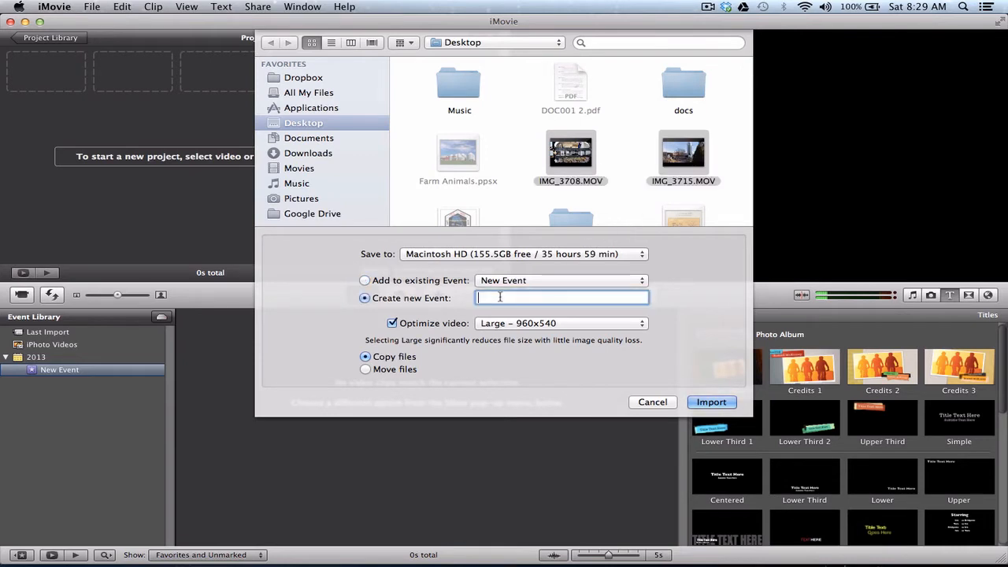
{"action": "type", "text": "iSTEM"}
{"action": "left_click", "coordinate": [705, 405]}
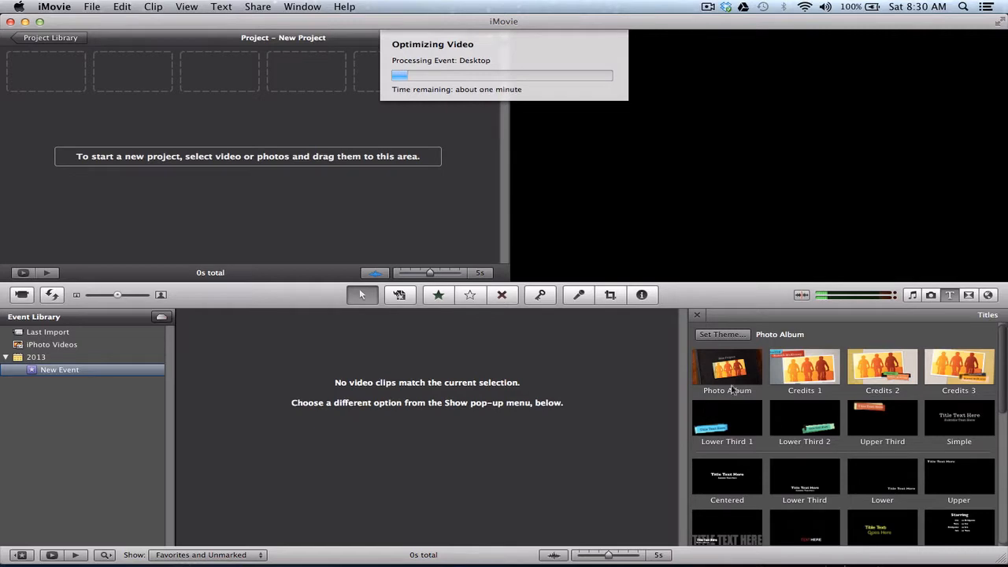
{"action": "left_click", "coordinate": [711, 7]}
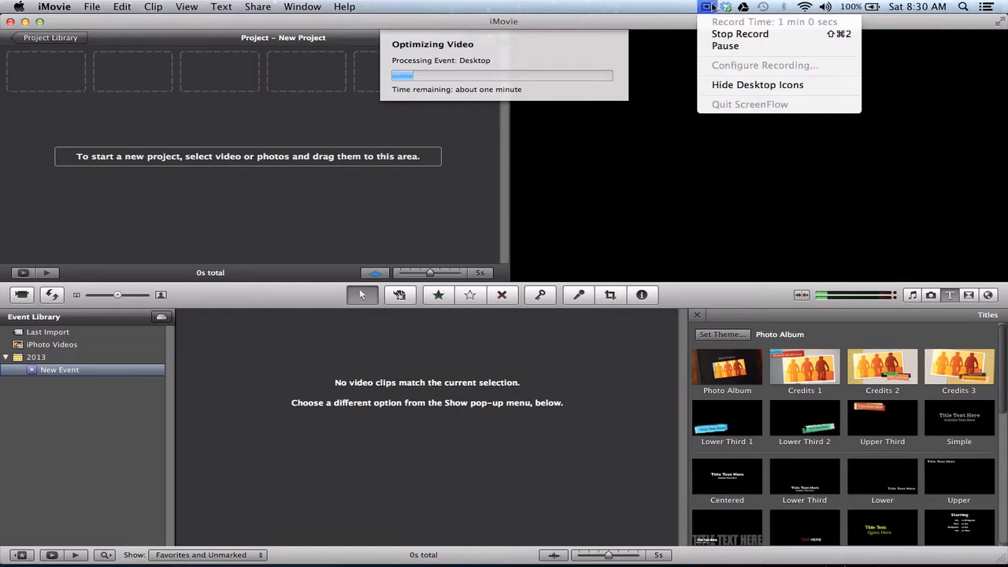
{"action": "left_click", "coordinate": [718, 47]}
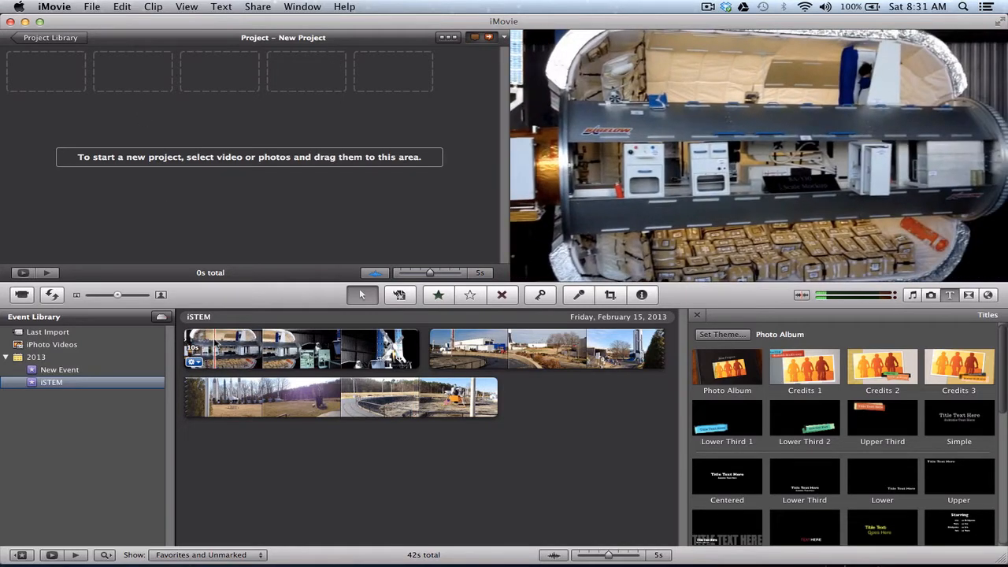
Add the entire first iSTEM event clip to the empty project, and delete it from the project again
{"action": "left_click", "coordinate": [215, 343]}
{"action": "left_click_drag", "start_coordinate": [215, 343], "coordinate": [185, 343]}
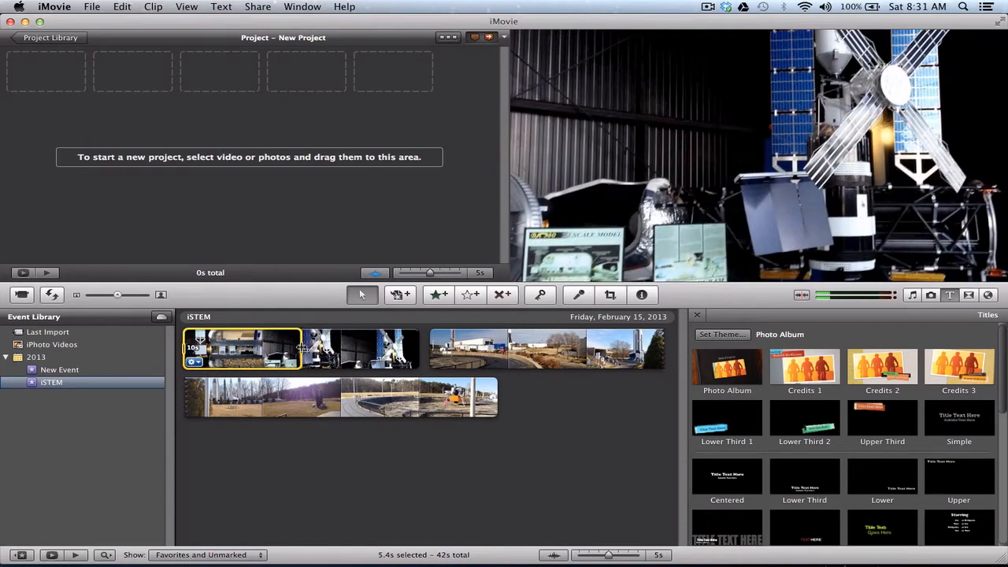
{"action": "left_click_drag", "start_coordinate": [301, 347], "coordinate": [180, 75]}
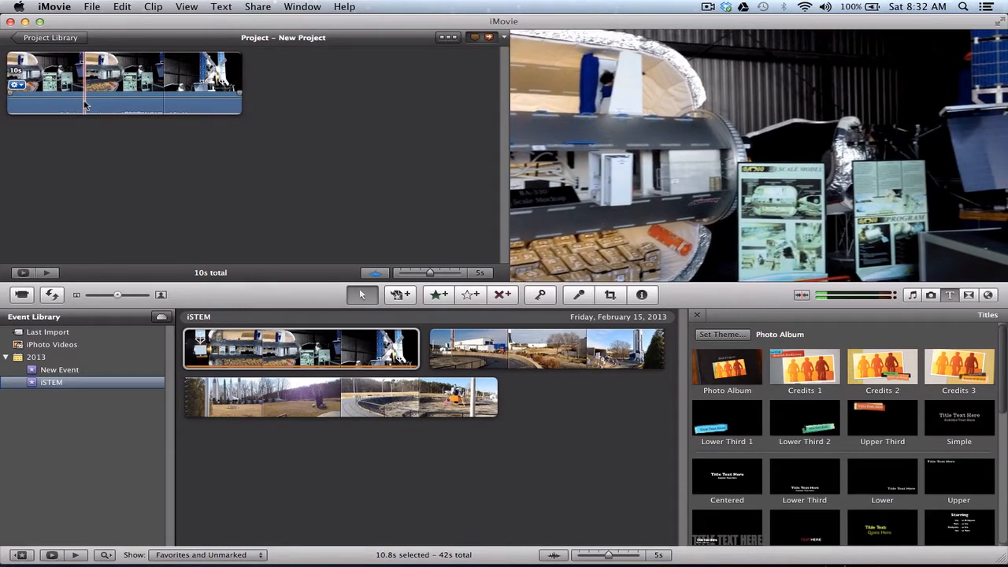
{"action": "left_click", "coordinate": [105, 89]}
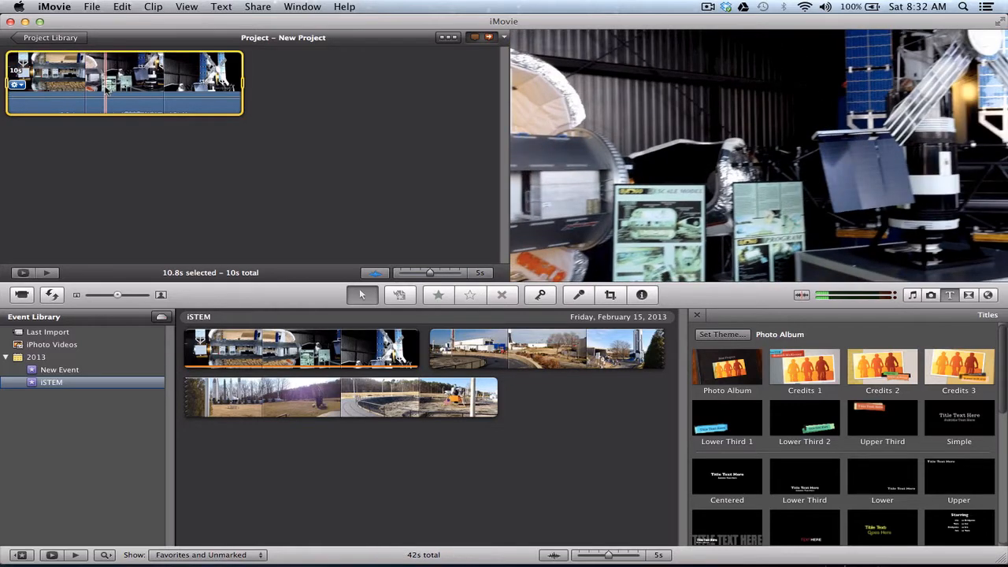
{"action": "key", "text": "Delete"}
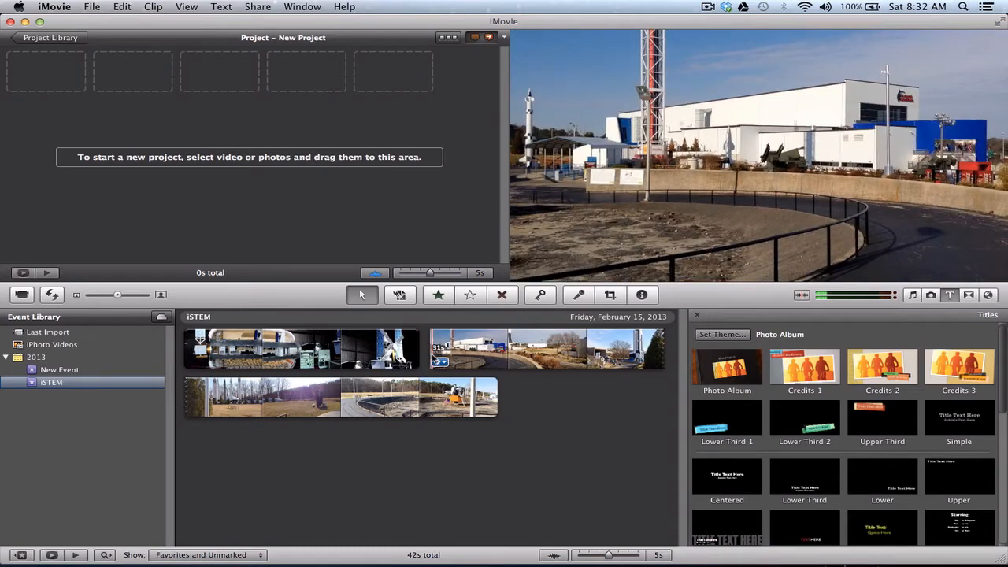
Add the last portion of the second iSTEM clip, about 7.8 s showing the lunar lander, to the project twice
{"action": "left_click_drag", "start_coordinate": [434, 352], "coordinate": [595, 355]}
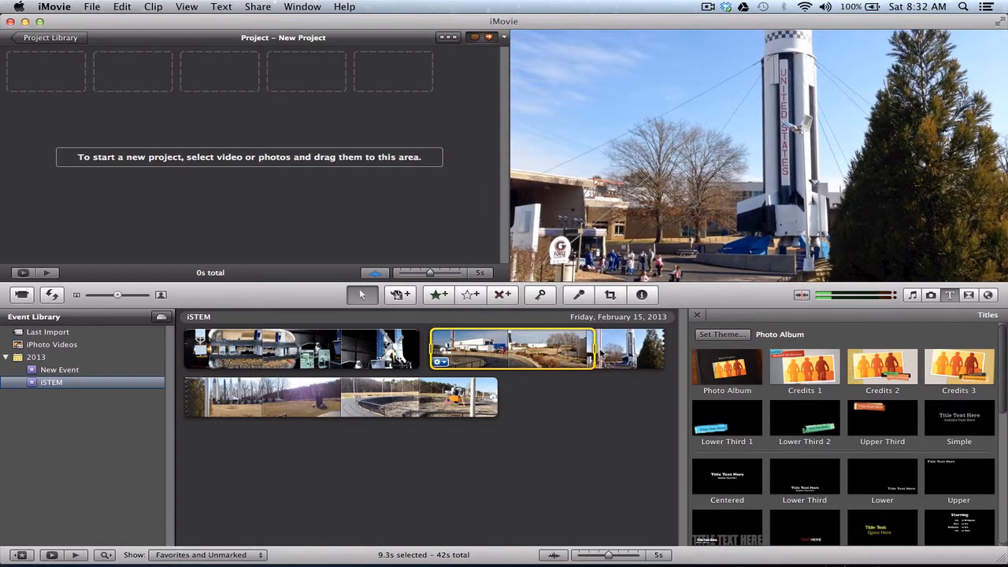
{"action": "left_click", "coordinate": [547, 430]}
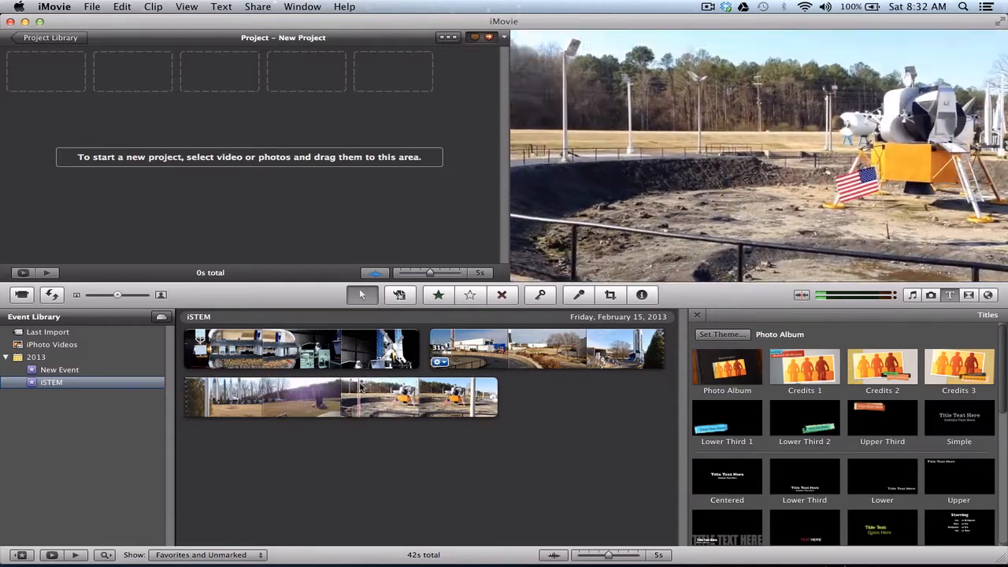
{"action": "left_click_drag", "start_coordinate": [365, 388], "coordinate": [126, 75]}
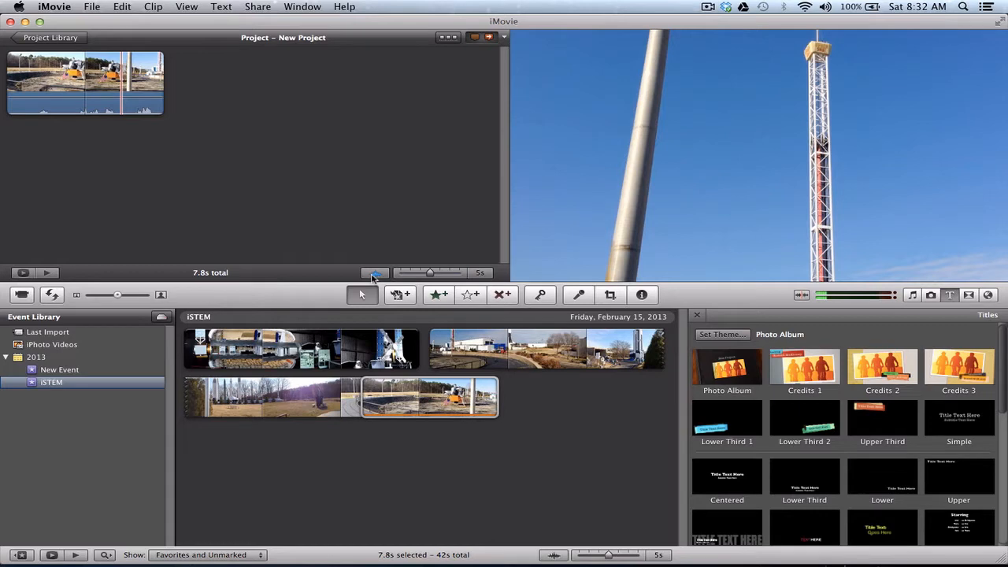
{"action": "left_click", "coordinate": [402, 295]}
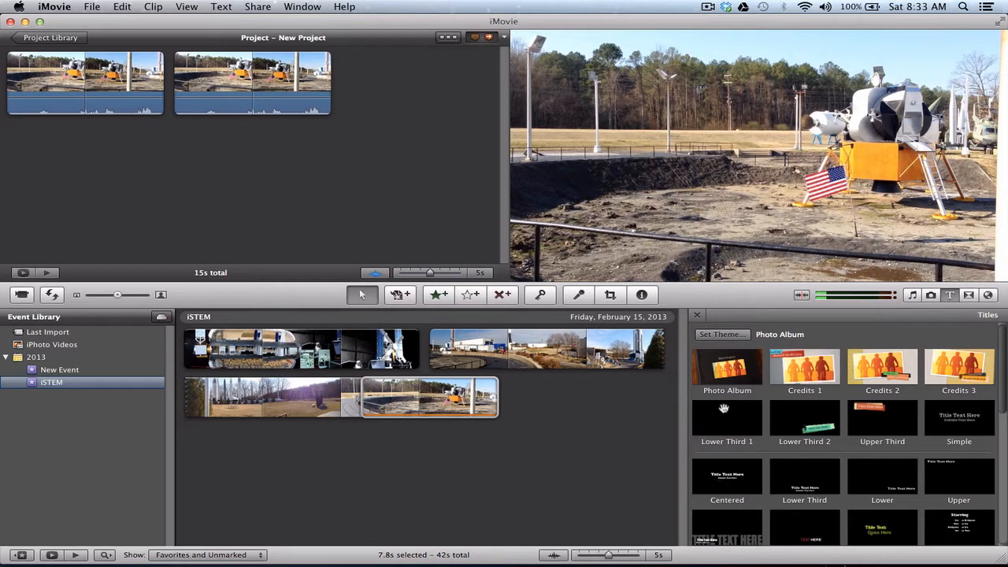
Insert a Far Far Away title with the Stars background at the beginning of the project
{"action": "scroll", "coordinate": [788, 409], "scroll_direction": "down", "scroll_amount": 5}
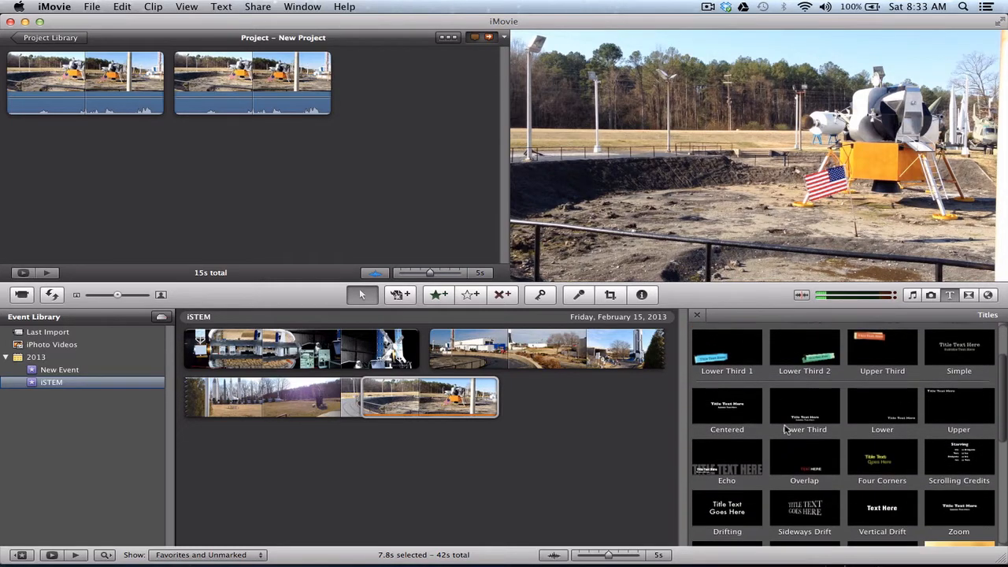
{"action": "scroll", "coordinate": [785, 428], "scroll_direction": "down", "scroll_amount": 3}
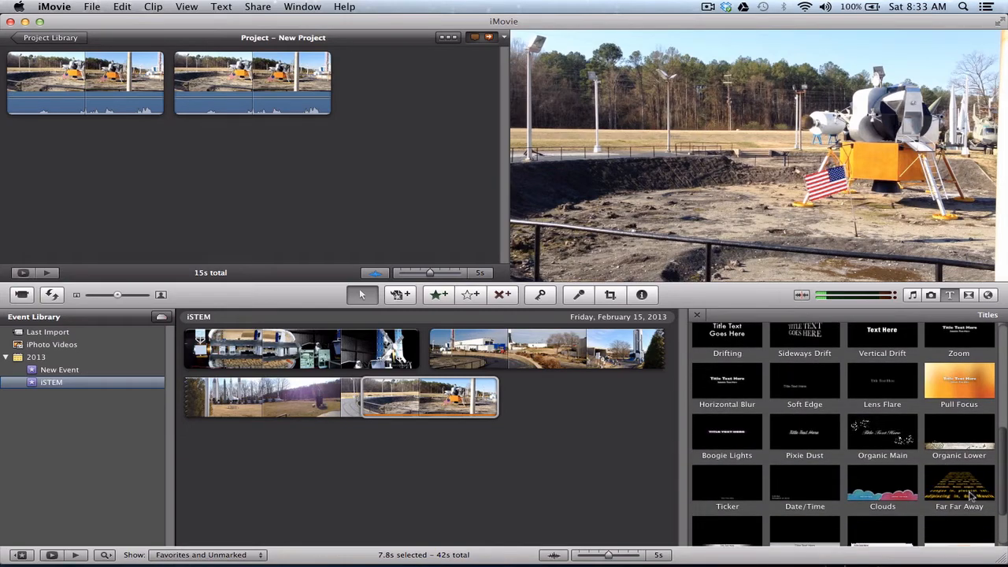
{"action": "left_click_drag", "start_coordinate": [953, 478], "coordinate": [14, 79]}
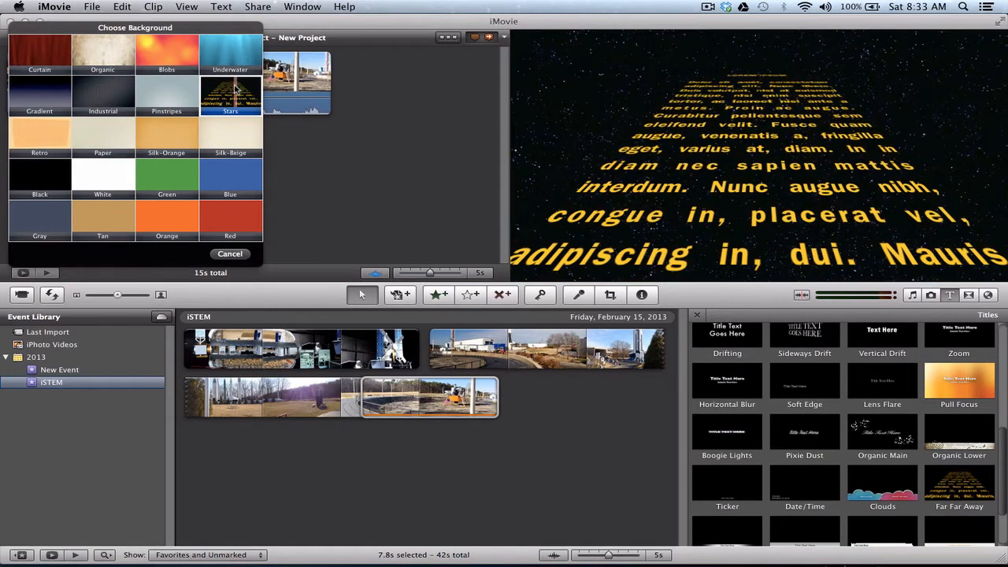
{"action": "left_click", "coordinate": [235, 90]}
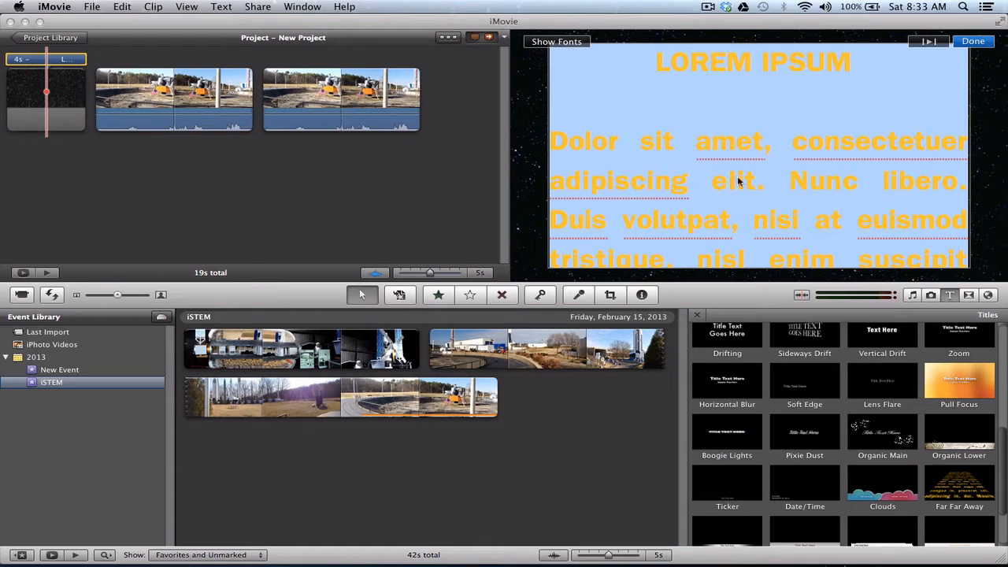
Replace the title's placeholder text with "Welcome to iSTEM 2013!" and "Let's Learn about using iMovie!" on separate lines, centre-aligned, and preview it
{"action": "key", "text": "BackSpace"}
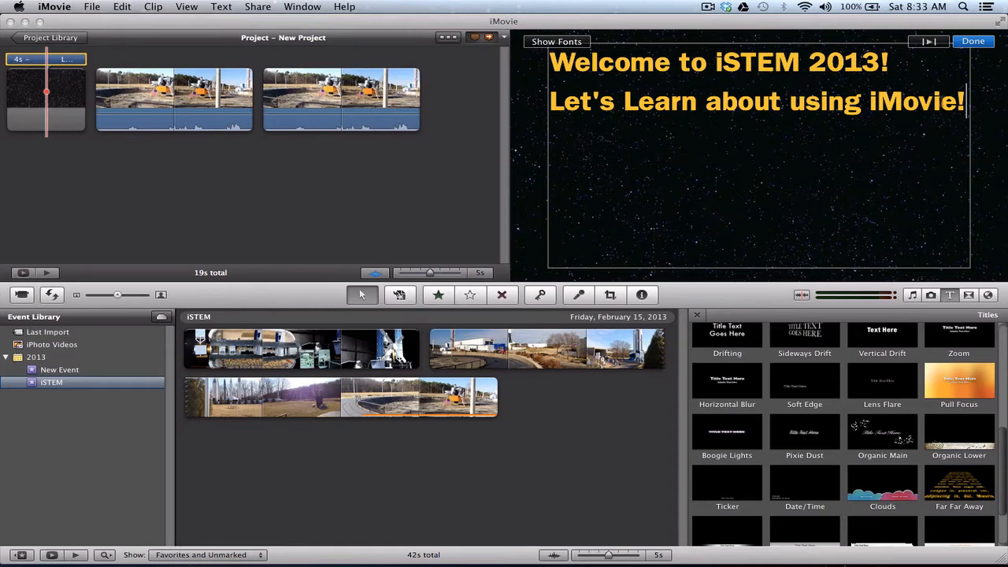
{"action": "left_click", "coordinate": [586, 41]}
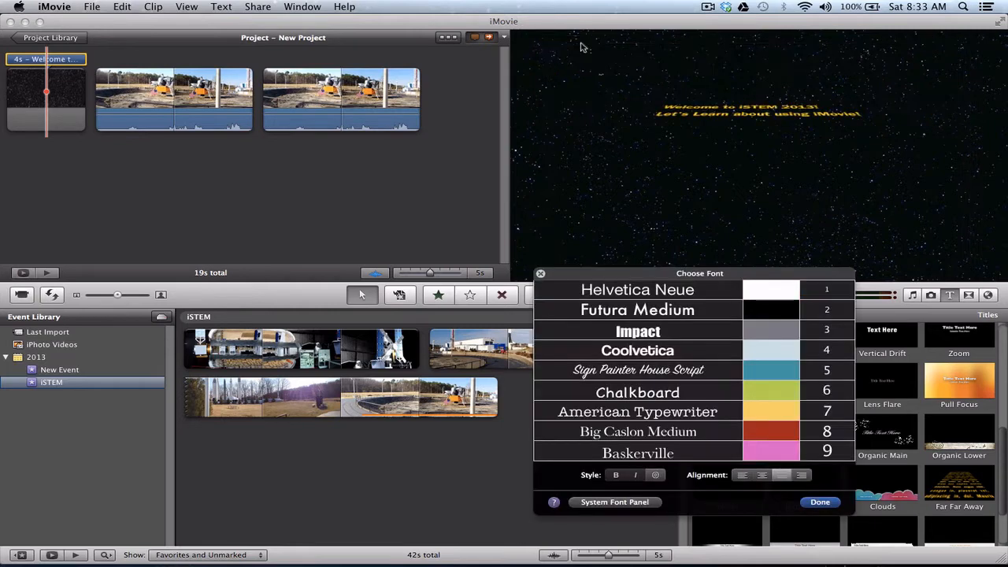
{"action": "left_click", "coordinate": [761, 475]}
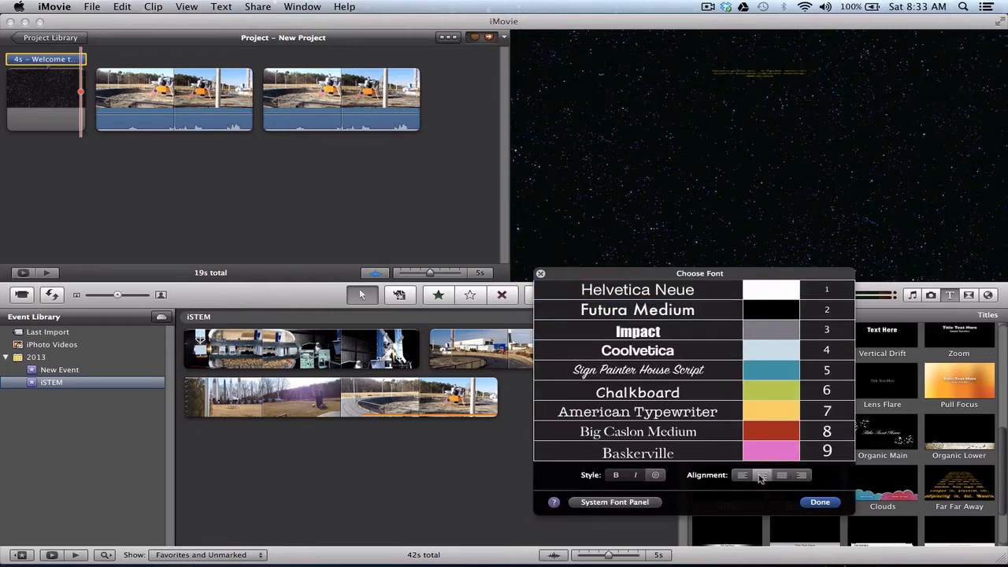
{"action": "left_click", "coordinate": [819, 501]}
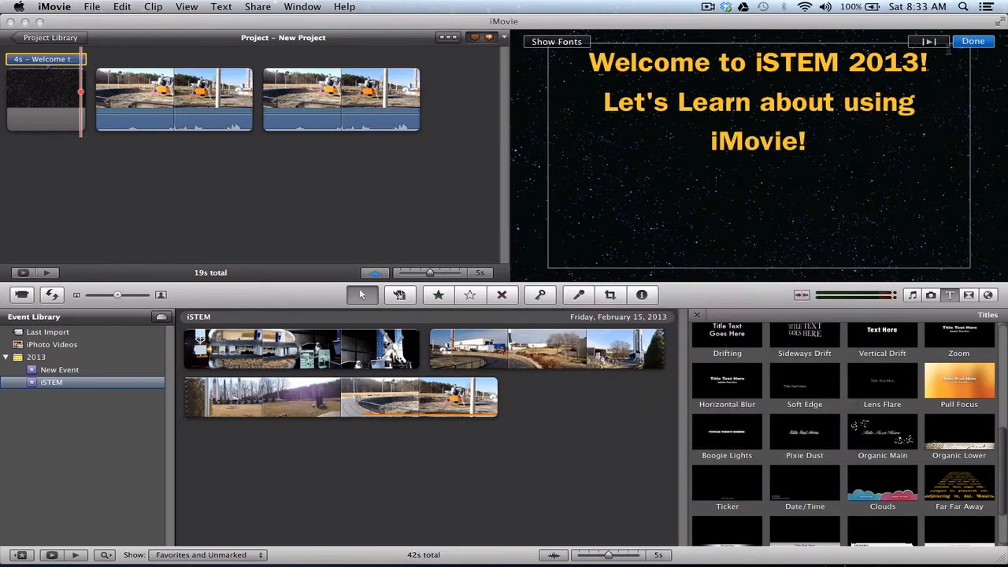
{"action": "left_click", "coordinate": [974, 42]}
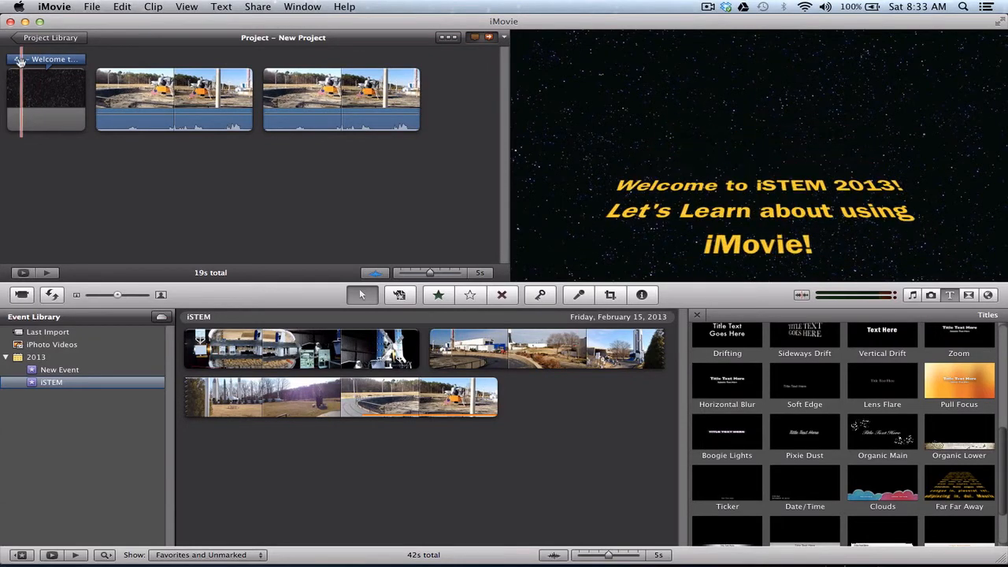
{"action": "key", "text": "space"}
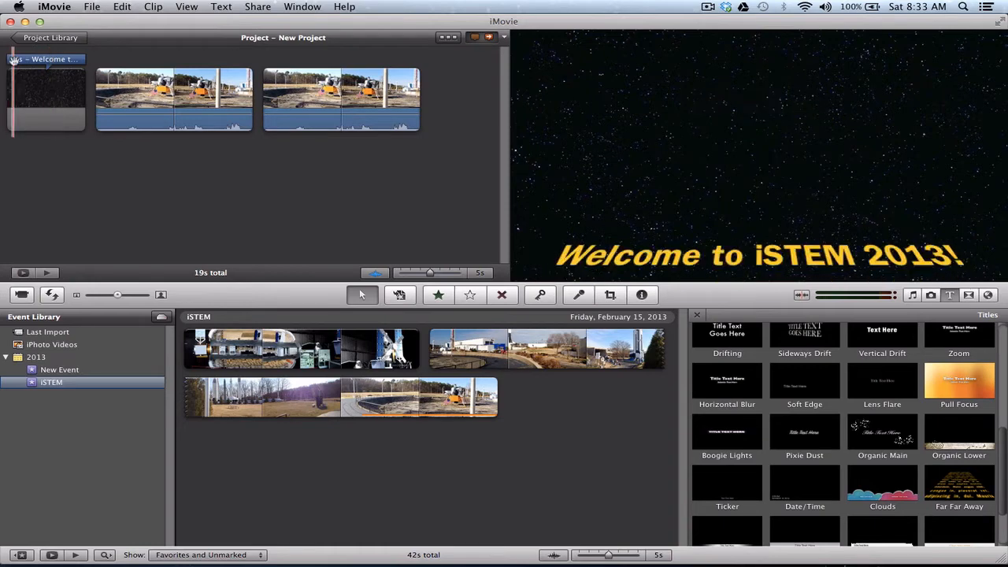
Set the duration of the opening Stars background clip to 6 seconds and play it back
{"action": "left_click", "coordinate": [15, 63]}
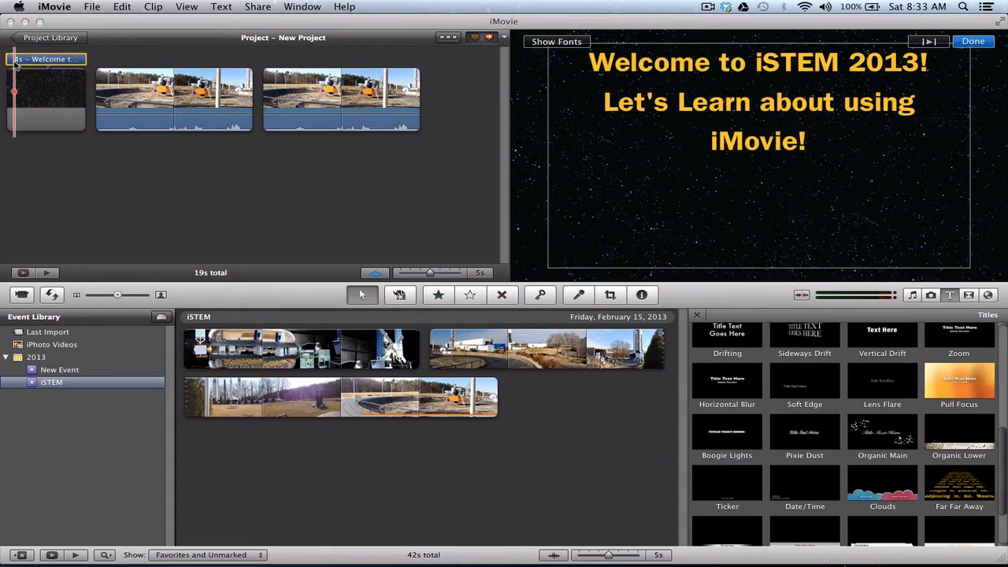
{"action": "left_click", "coordinate": [57, 105]}
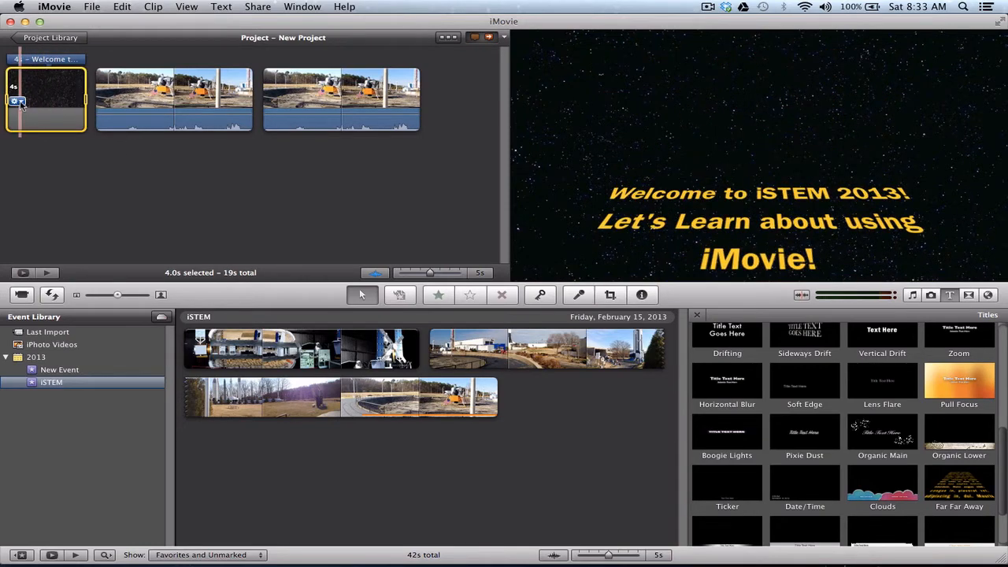
{"action": "left_click", "coordinate": [16, 101]}
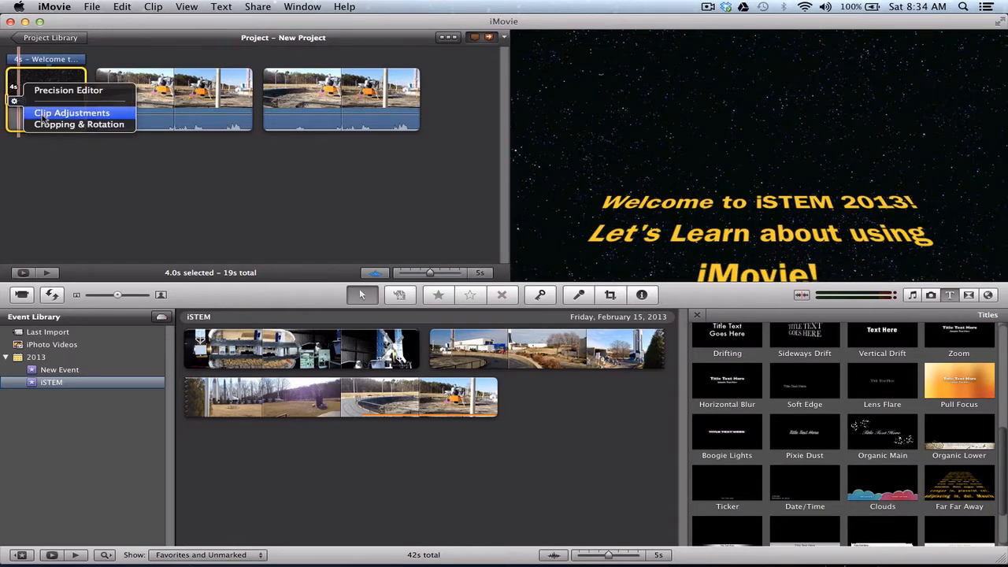
{"action": "left_click", "coordinate": [44, 114]}
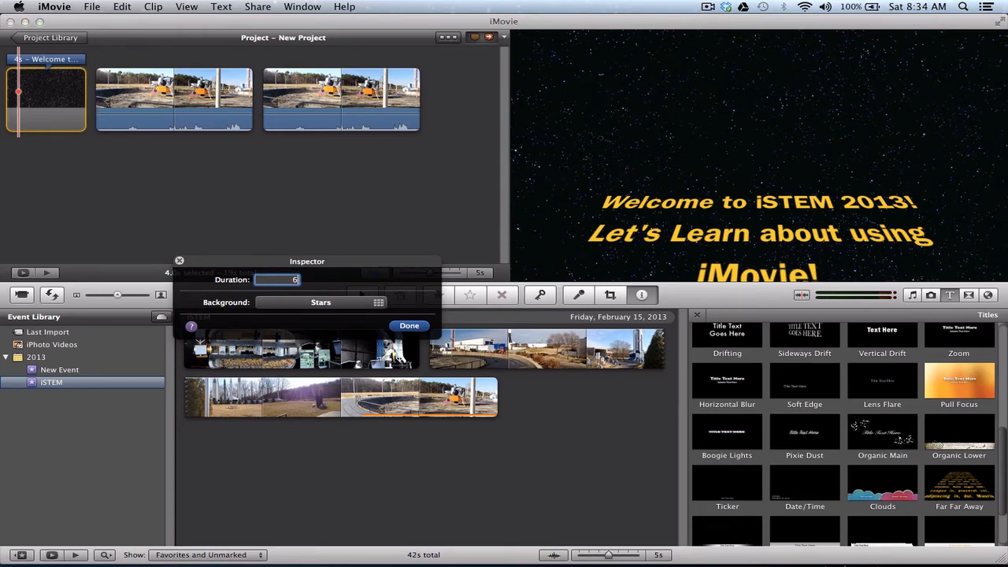
{"action": "type", "text": "6"}
{"action": "left_click", "coordinate": [405, 326]}
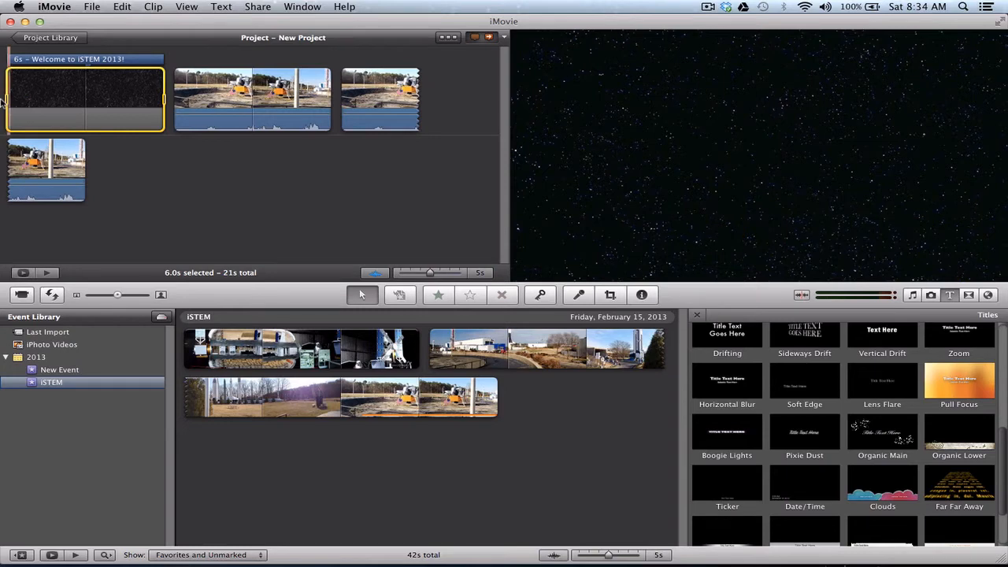
{"action": "key", "text": "space"}
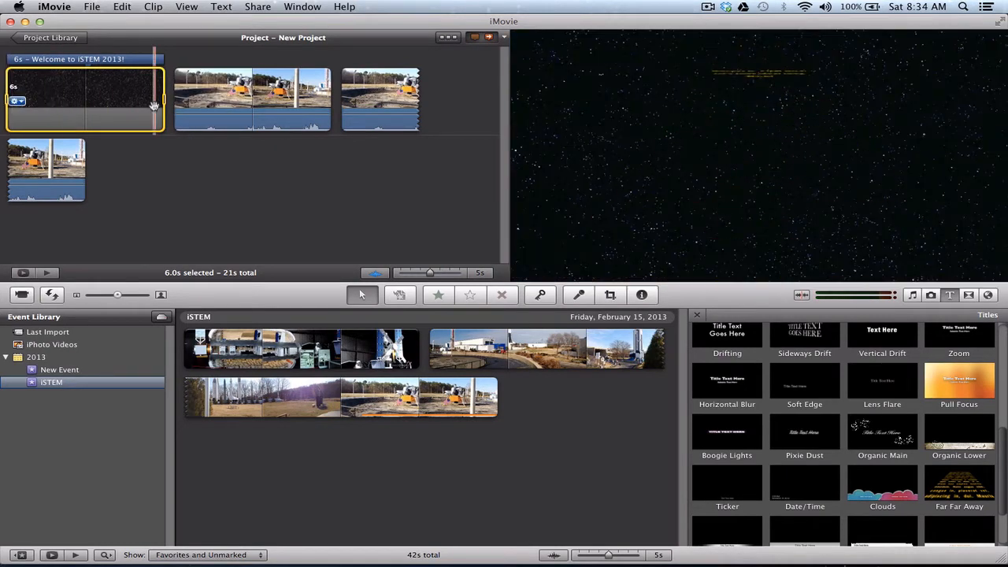
Add a Cross Dissolve between the two lunar lander clips and a transition after the opening title, and play back the project
{"action": "key", "text": "space"}
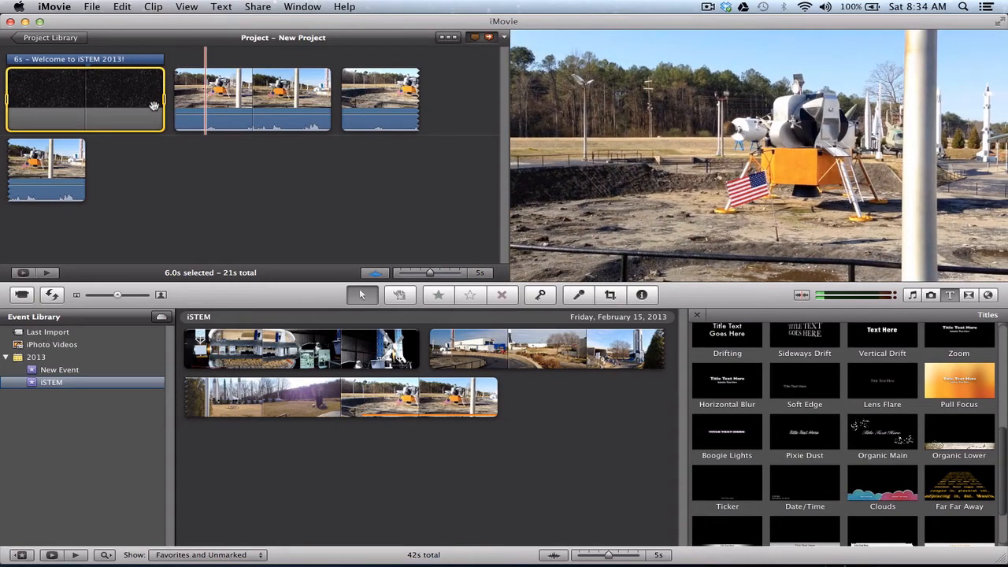
{"action": "key", "text": "space"}
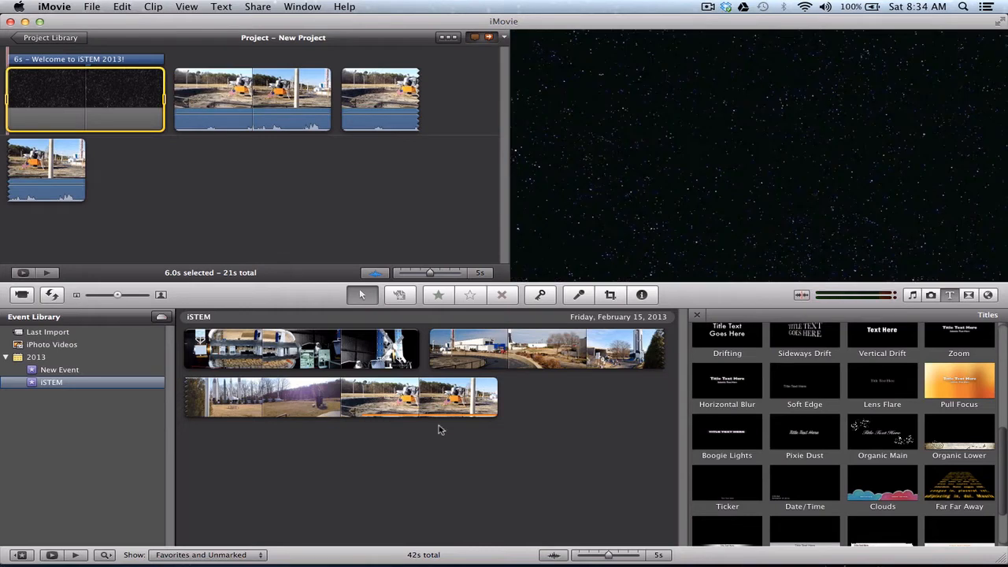
{"action": "left_click", "coordinate": [969, 296]}
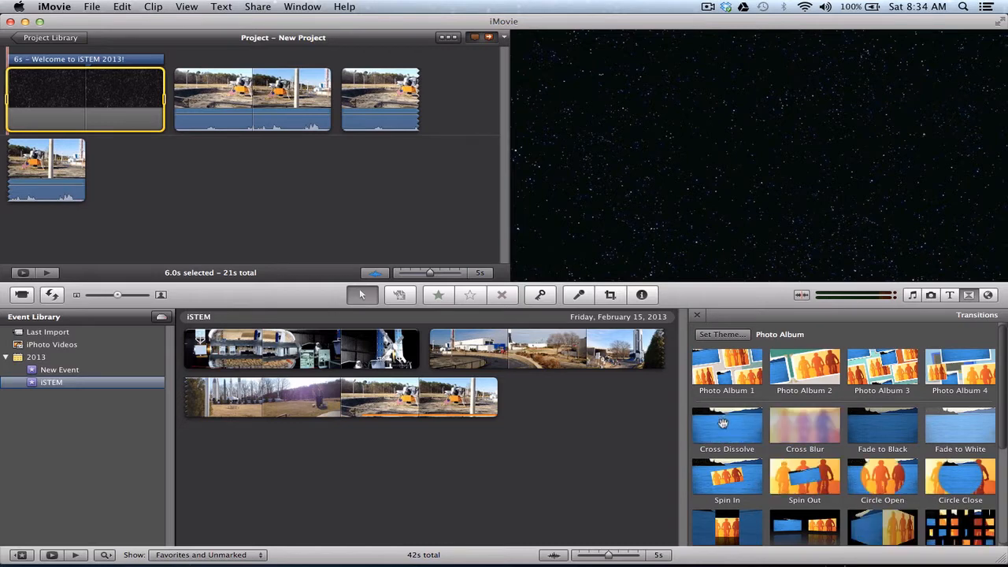
{"action": "left_click_drag", "start_coordinate": [723, 424], "coordinate": [186, 139]}
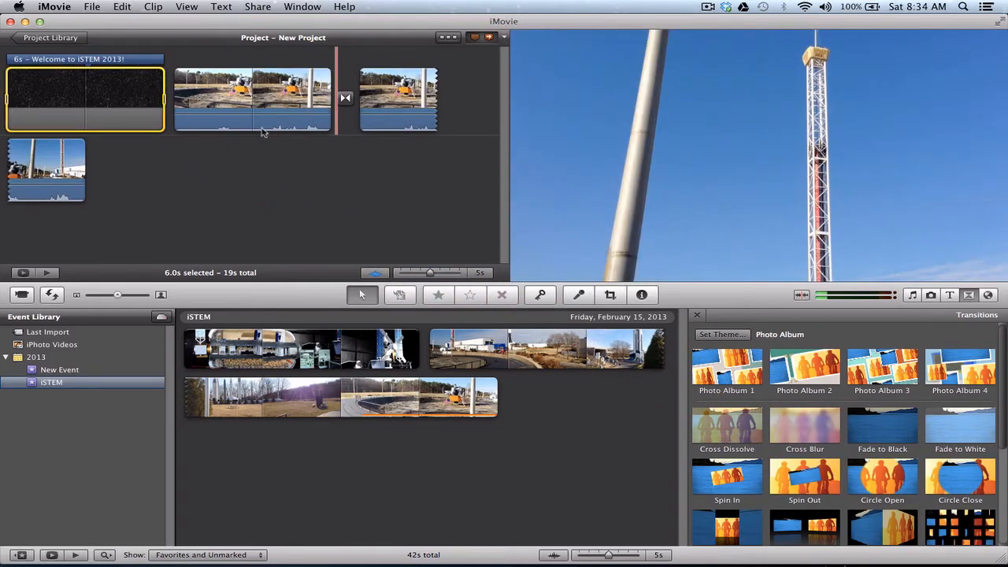
{"action": "left_click", "coordinate": [345, 97]}
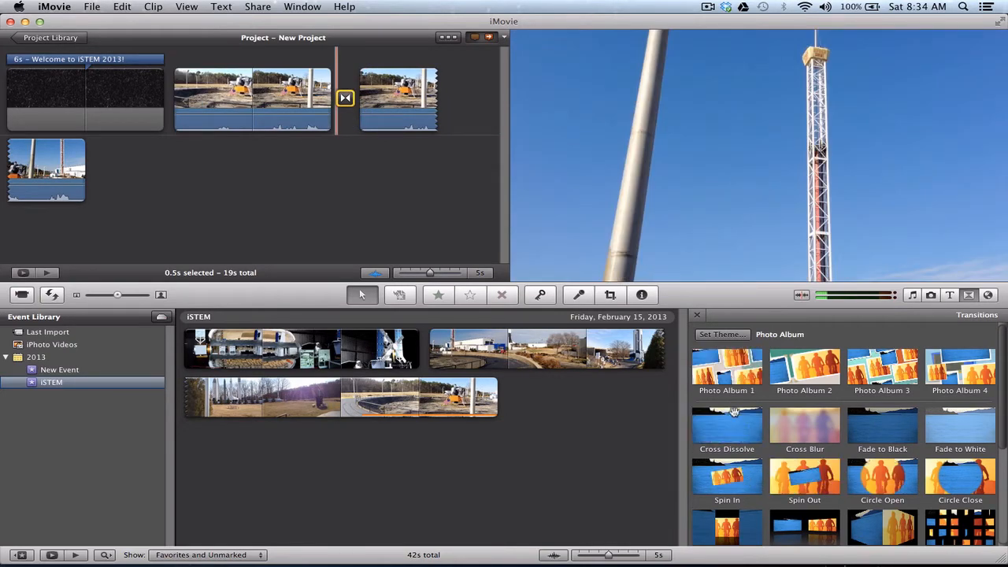
{"action": "left_click_drag", "start_coordinate": [733, 423], "coordinate": [194, 156]}
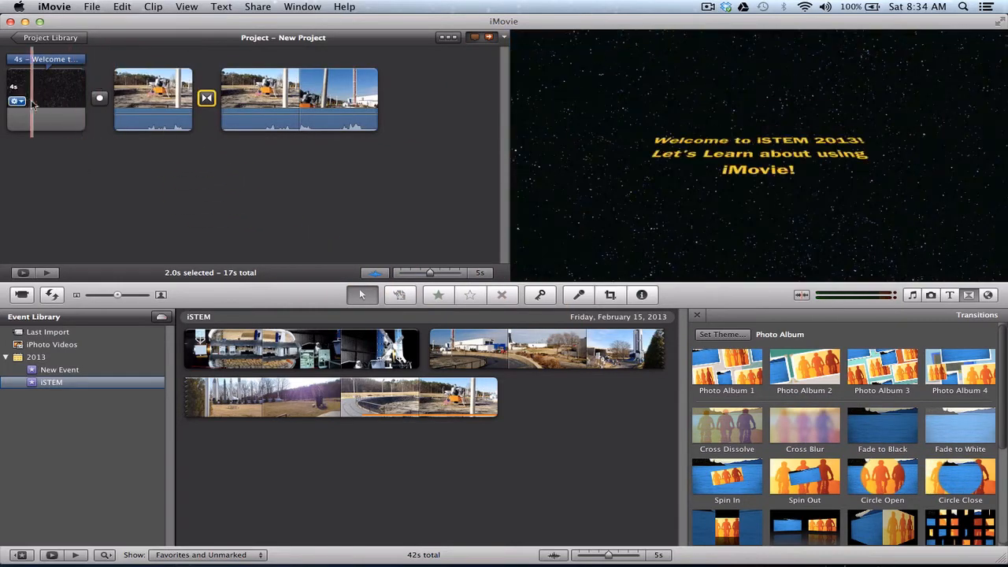
{"action": "key", "text": "space"}
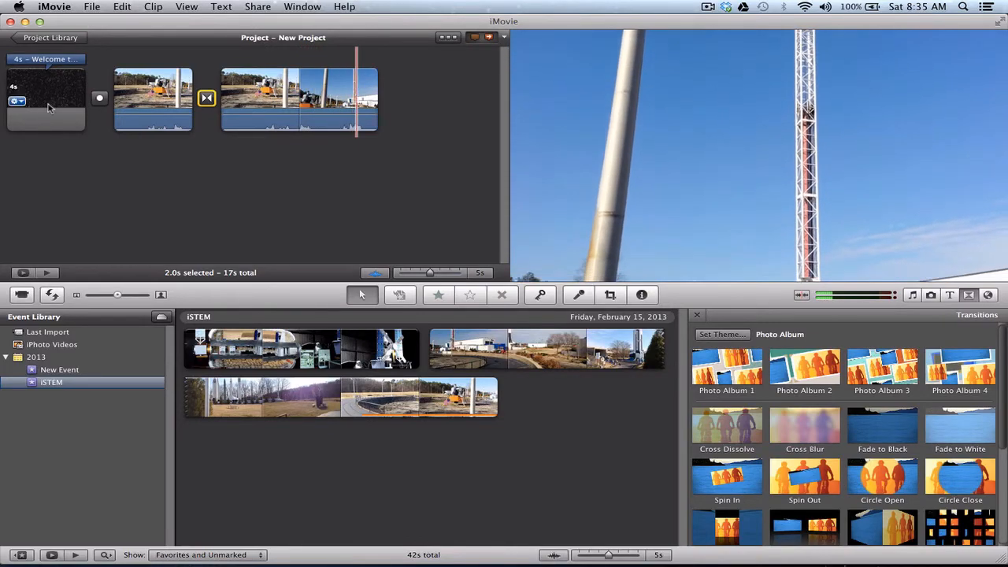
Replace the last lunar lander clip in the project with the first 18.7 s of the second iSTEM clip
{"action": "left_click", "coordinate": [275, 107]}
{"action": "key", "text": "Delete"}
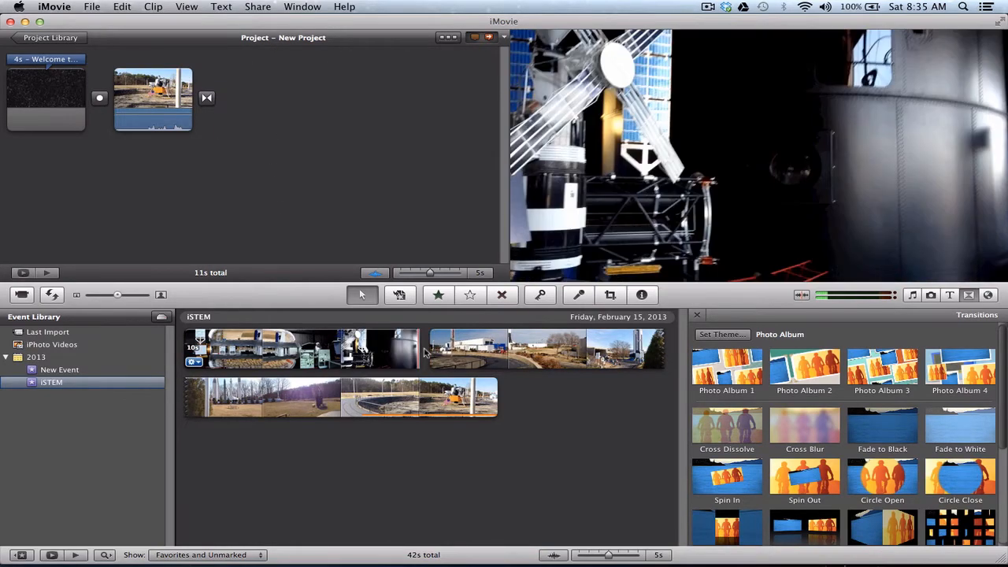
{"action": "left_click_drag", "start_coordinate": [432, 353], "coordinate": [613, 357]}
{"action": "left_click_drag", "start_coordinate": [564, 396], "coordinate": [277, 100]}
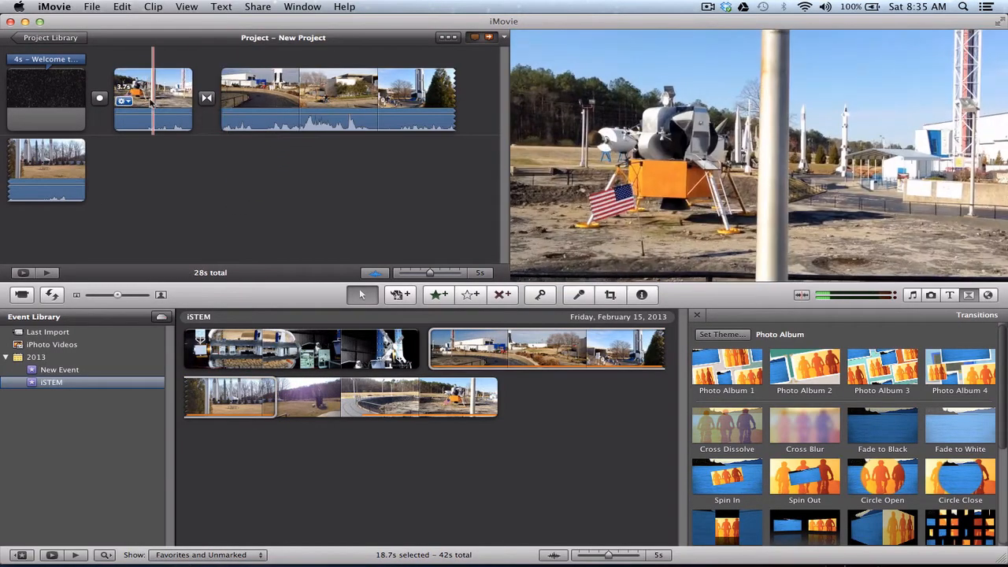
Move the remaining lunar lander clip to the end of the project and play back from the opening title
{"action": "left_click", "coordinate": [156, 99]}
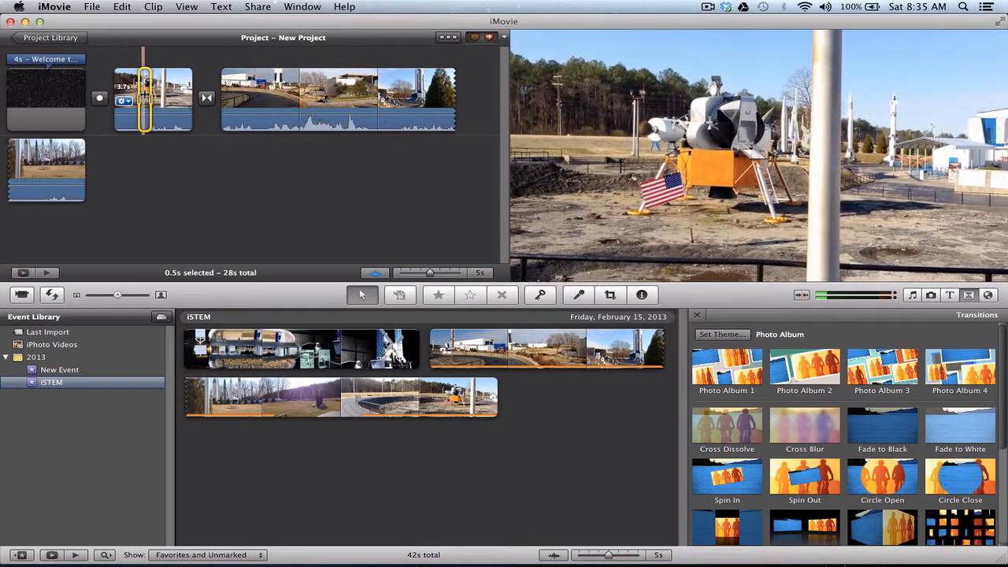
{"action": "left_click", "coordinate": [166, 189]}
{"action": "left_click", "coordinate": [132, 98]}
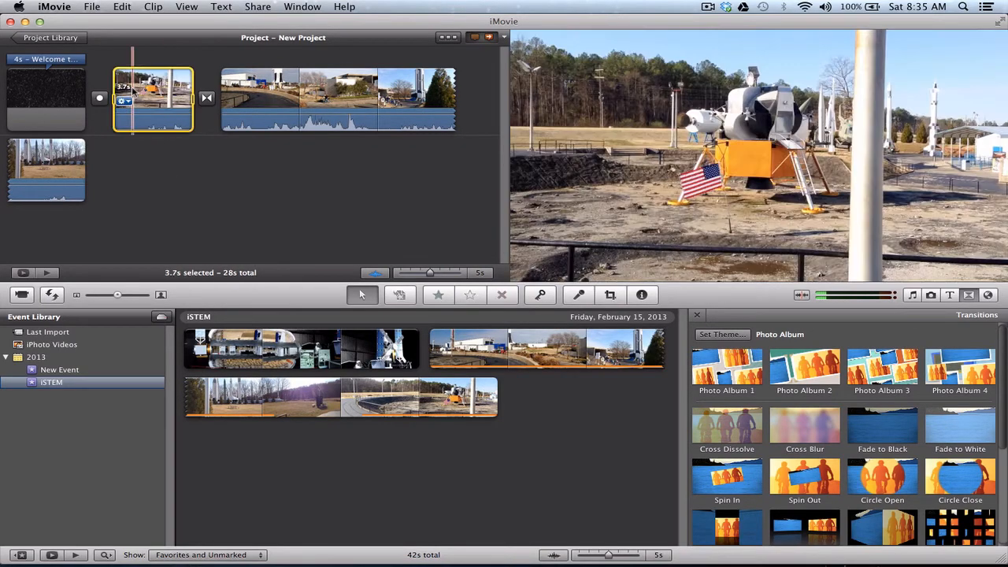
{"action": "left_click_drag", "start_coordinate": [132, 89], "coordinate": [138, 179]}
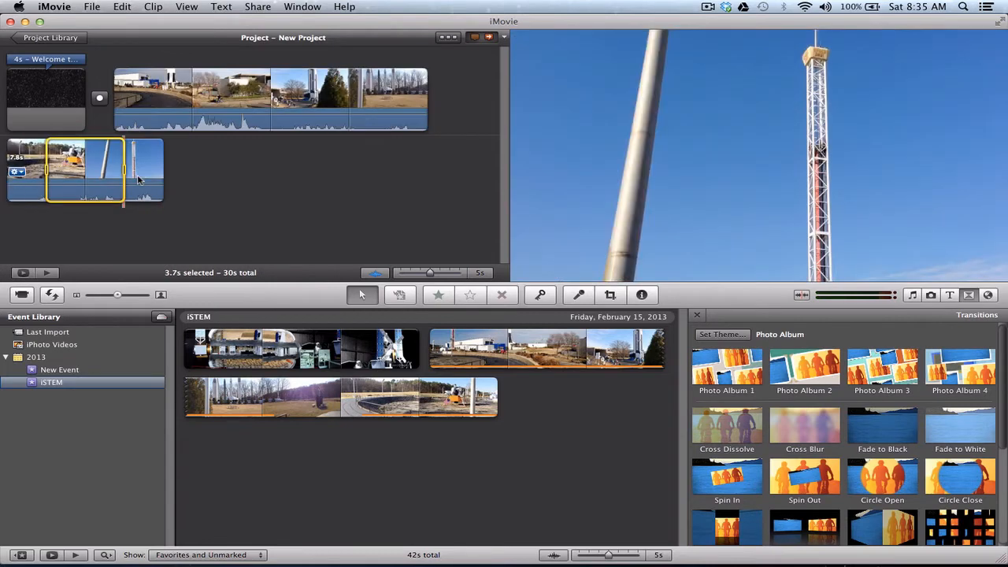
{"action": "left_click", "coordinate": [35, 88]}
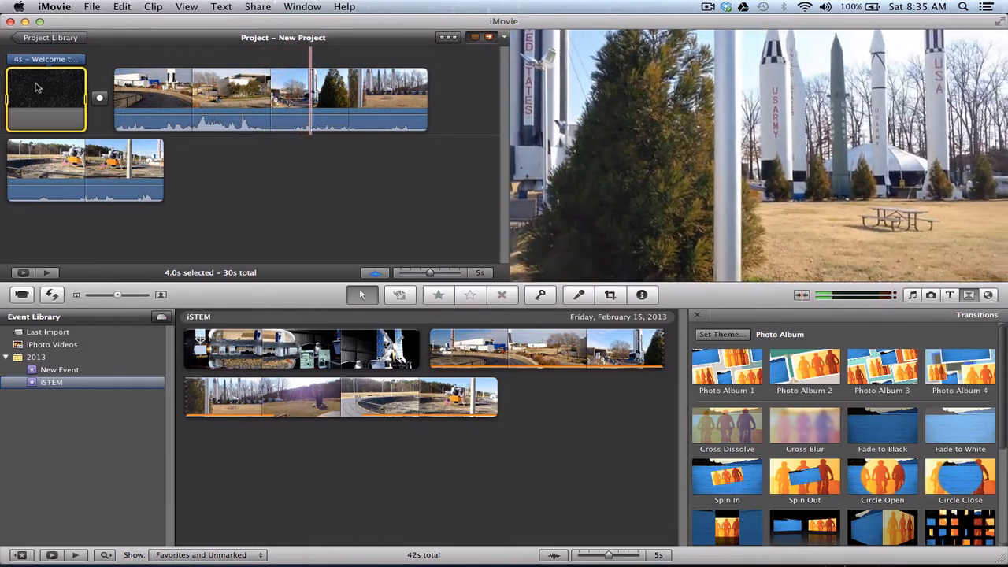
{"action": "key", "text": "space"}
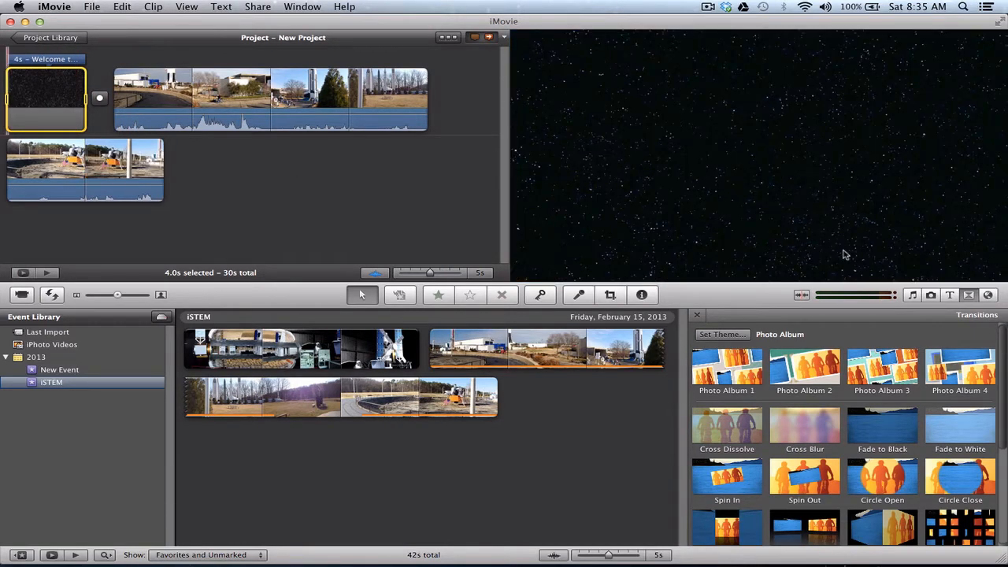
Add the rocket photo IMG_3714 from the iPhoto library to the end of the project
{"action": "left_click", "coordinate": [931, 296]}
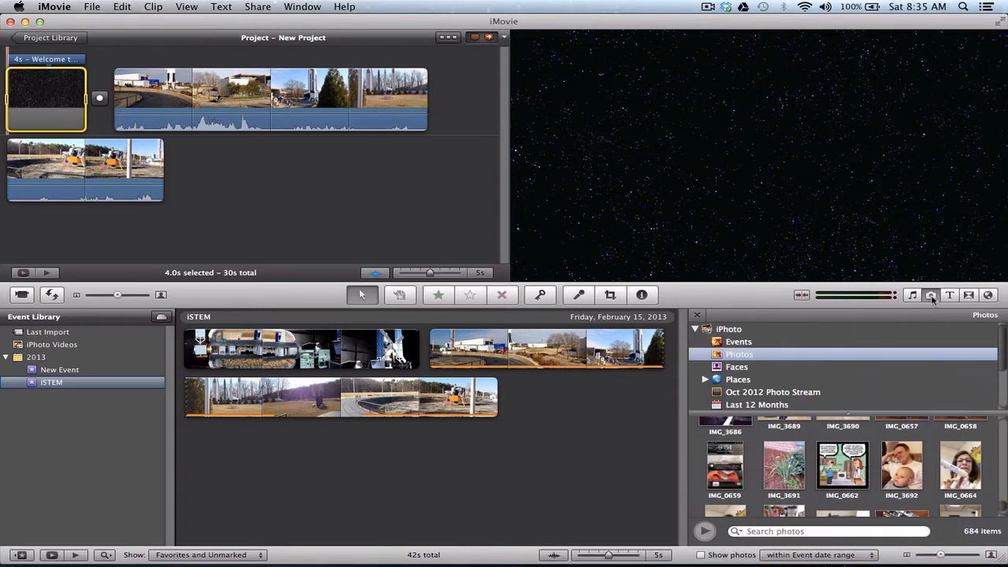
{"action": "scroll", "coordinate": [962, 487], "scroll_direction": "down", "scroll_amount": 15}
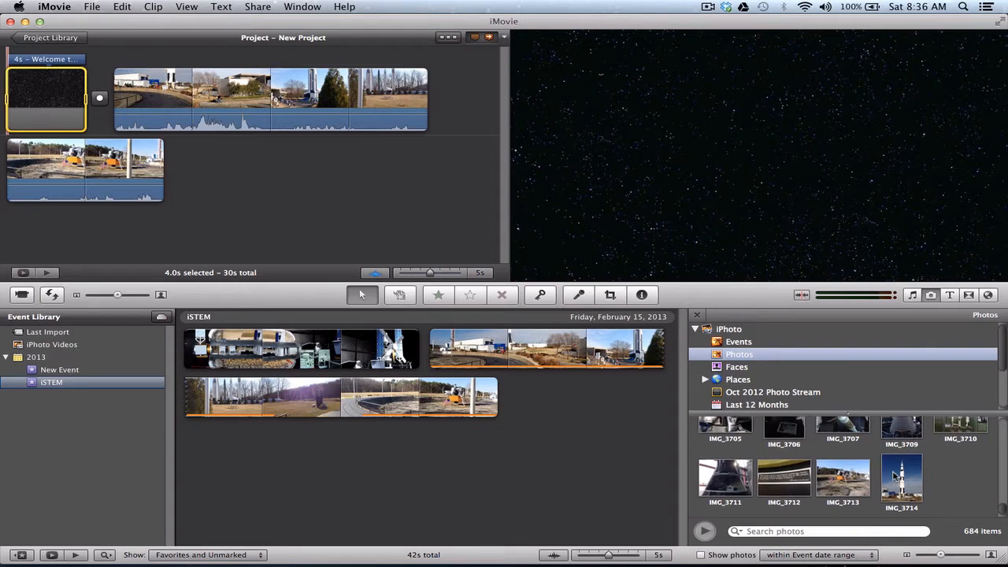
{"action": "scroll", "coordinate": [896, 474], "scroll_direction": "up", "scroll_amount": 2}
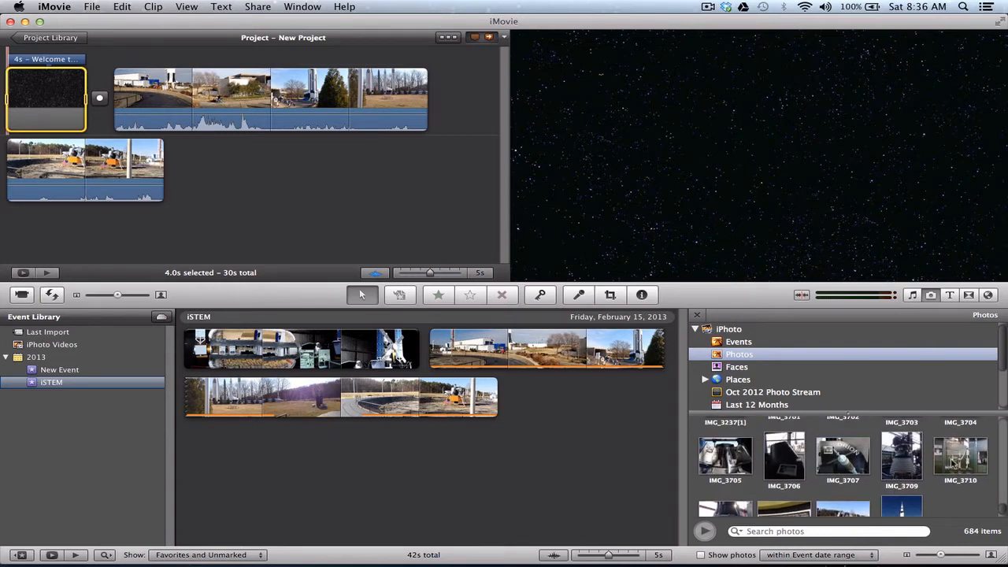
{"action": "scroll", "coordinate": [959, 485], "scroll_direction": "down", "scroll_amount": 2}
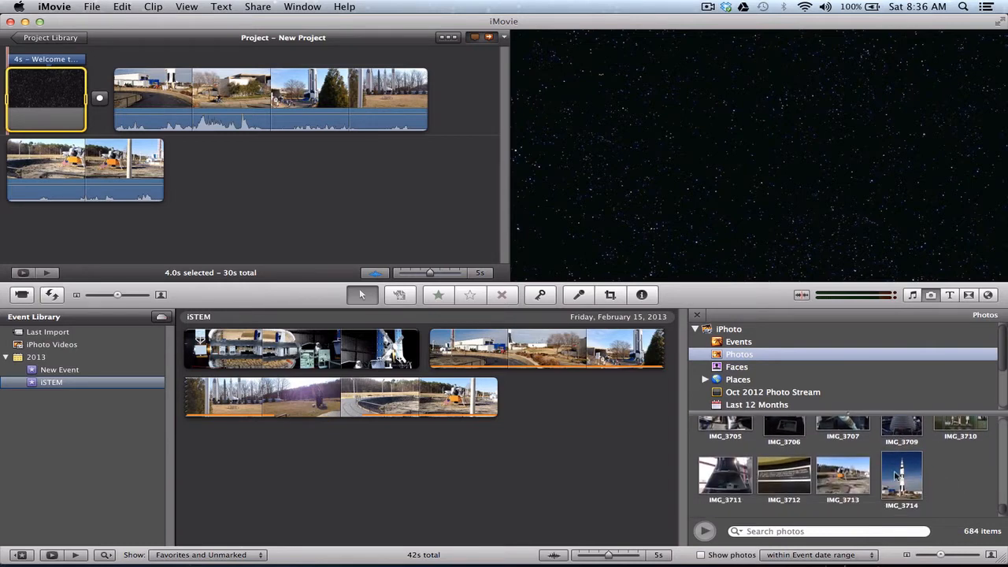
{"action": "left_click_drag", "start_coordinate": [900, 477], "coordinate": [221, 179]}
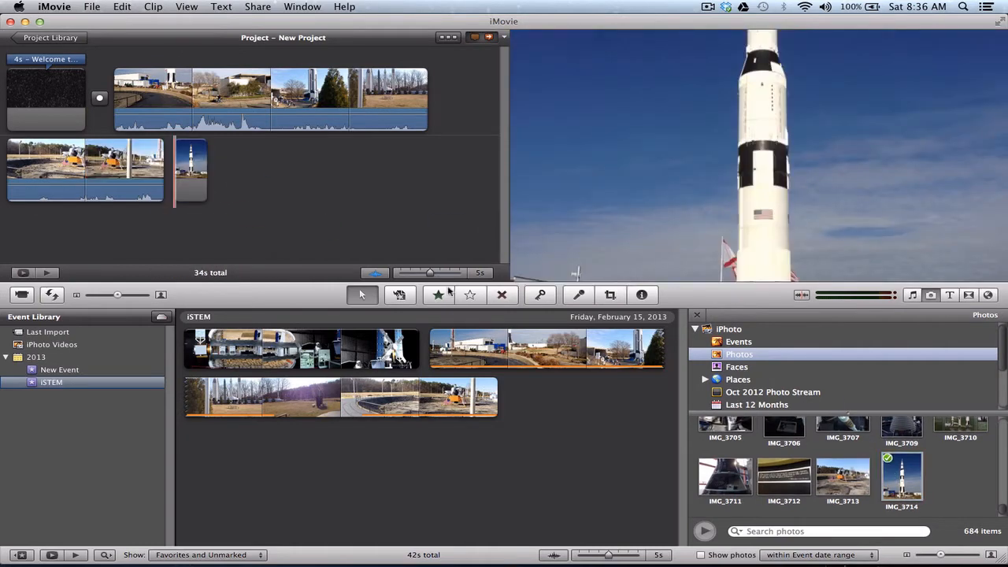
Insert the quote photo IMG_3712 after the opening title's transition and place a Circle Open transition between it and the following clip
{"action": "left_click", "coordinate": [782, 471]}
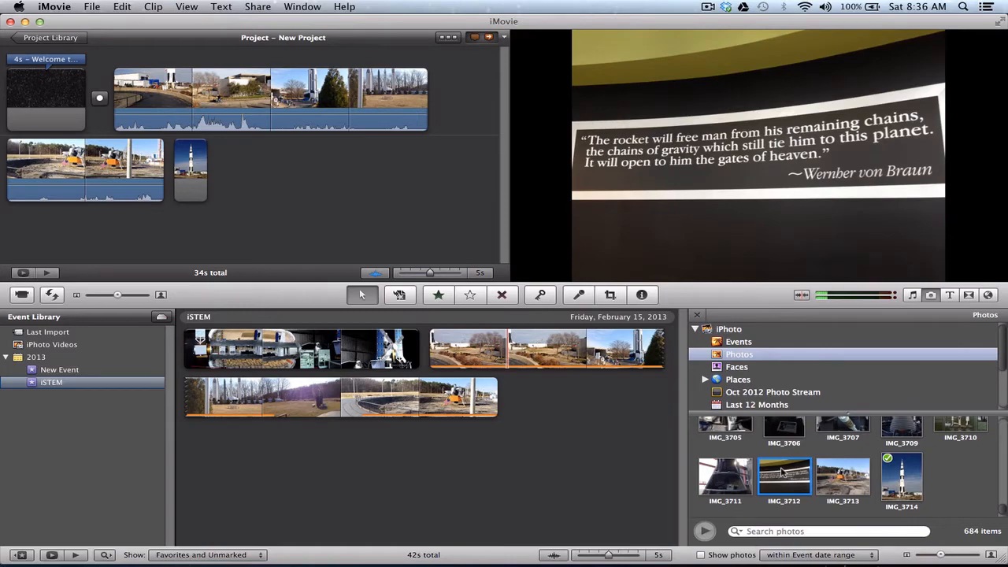
{"action": "mouse_move", "coordinate": [782, 471]}
{"action": "left_mouse_down"}
{"action": "mouse_move", "coordinate": [685, 378]}
{"action": "mouse_move", "coordinate": [315, 106]}
{"action": "mouse_move", "coordinate": [110, 98]}
{"action": "left_mouse_up"}
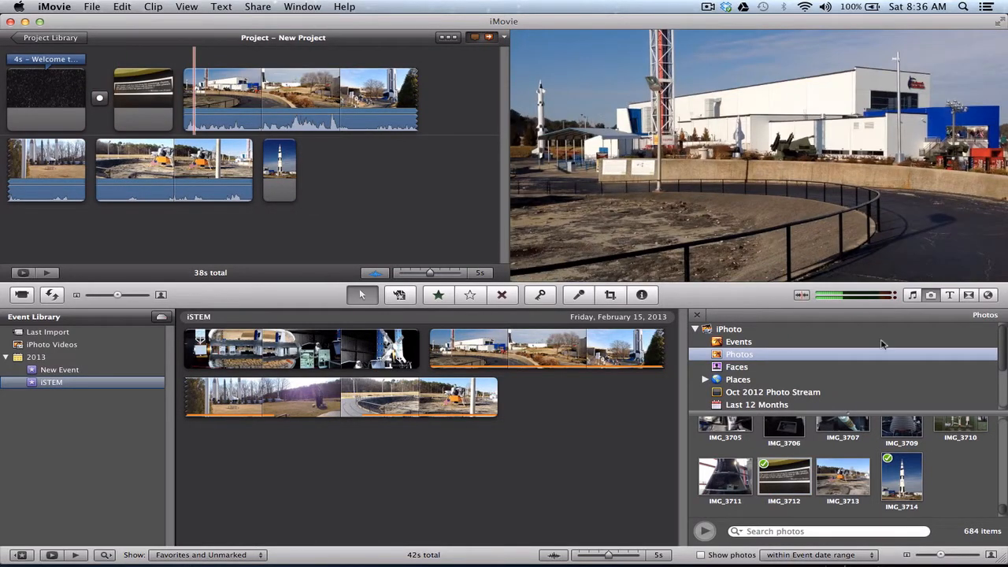
{"action": "left_click", "coordinate": [970, 295]}
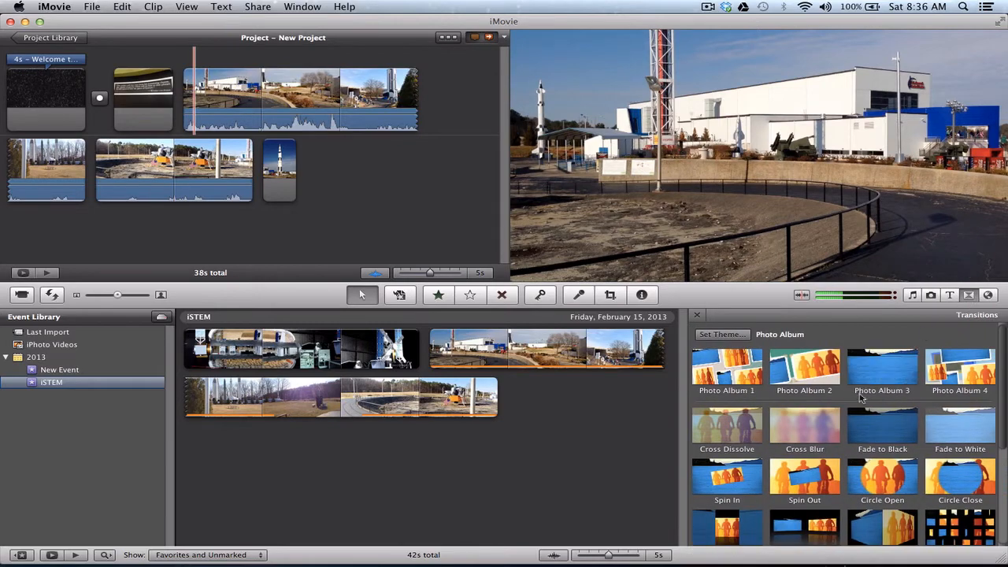
{"action": "left_click_drag", "start_coordinate": [867, 471], "coordinate": [175, 101]}
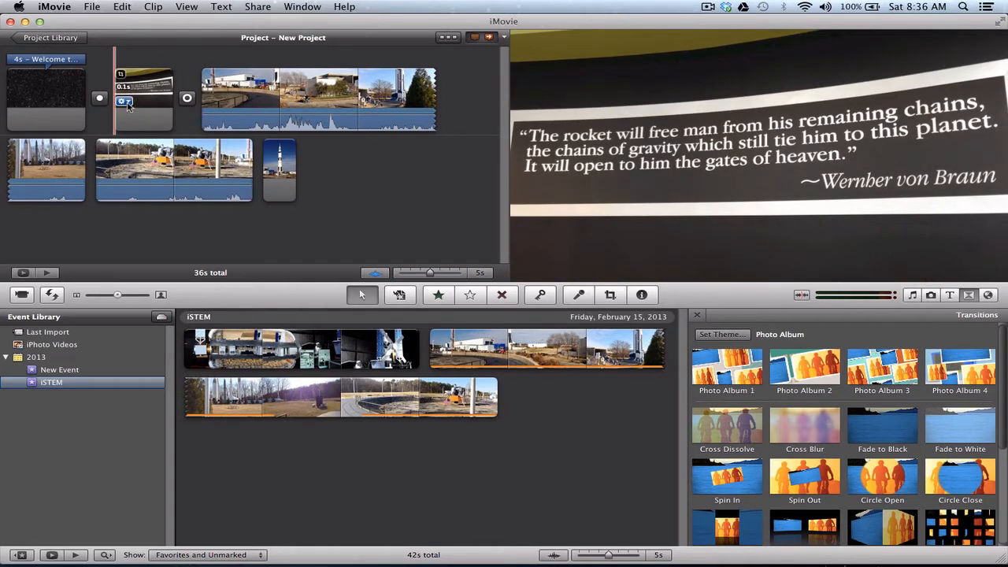
Set the duration of the quote photo to 6 seconds and play back the project around it
{"action": "left_click", "coordinate": [124, 101]}
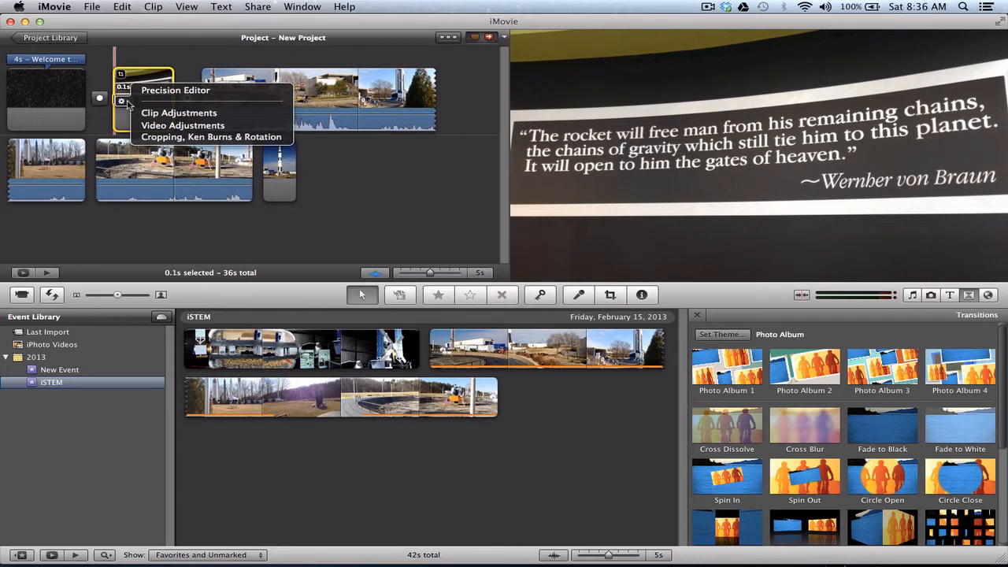
{"action": "left_click", "coordinate": [152, 118]}
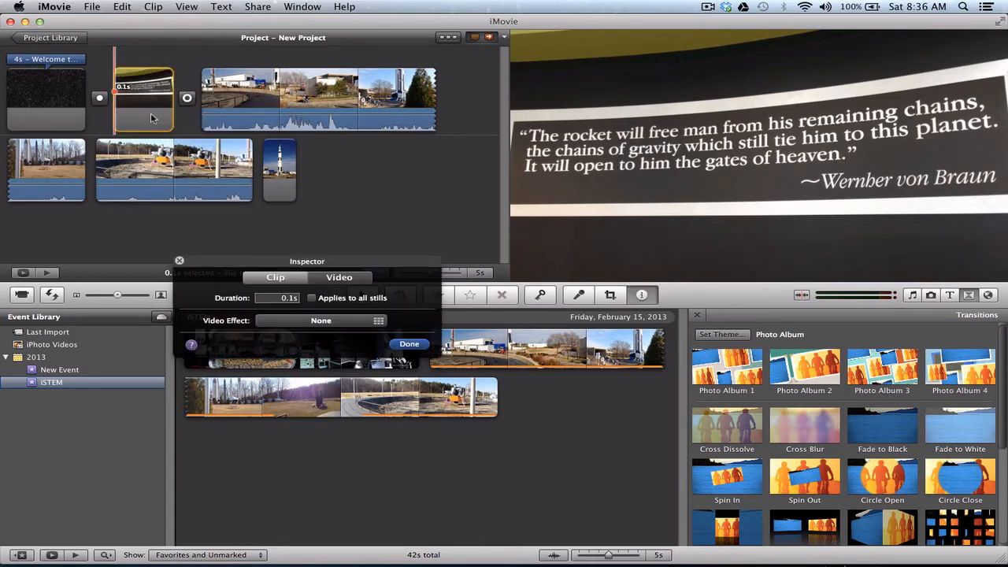
{"action": "left_click_drag", "start_coordinate": [278, 297], "coordinate": [300, 297]}
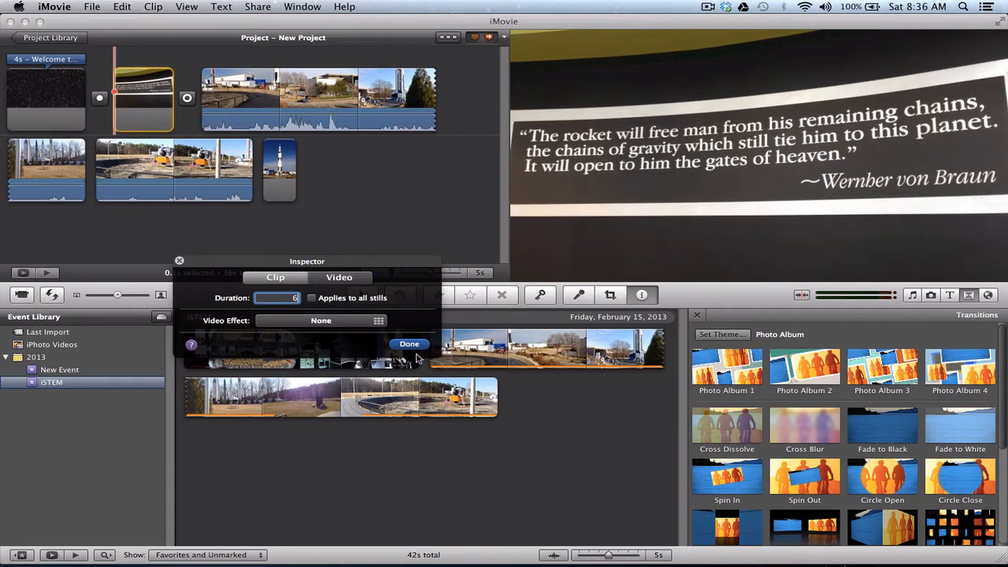
{"action": "left_click", "coordinate": [414, 347]}
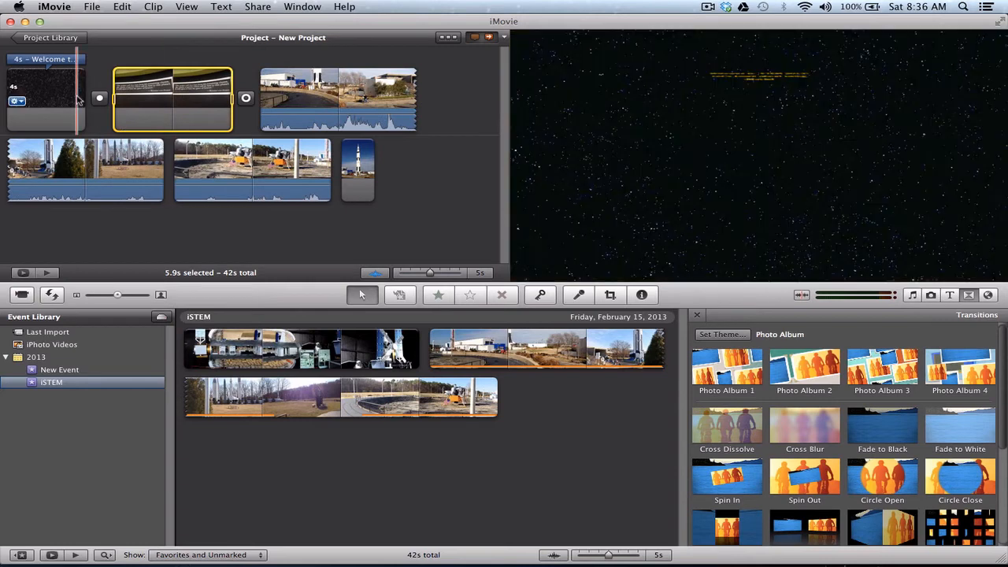
{"action": "key", "text": "space"}
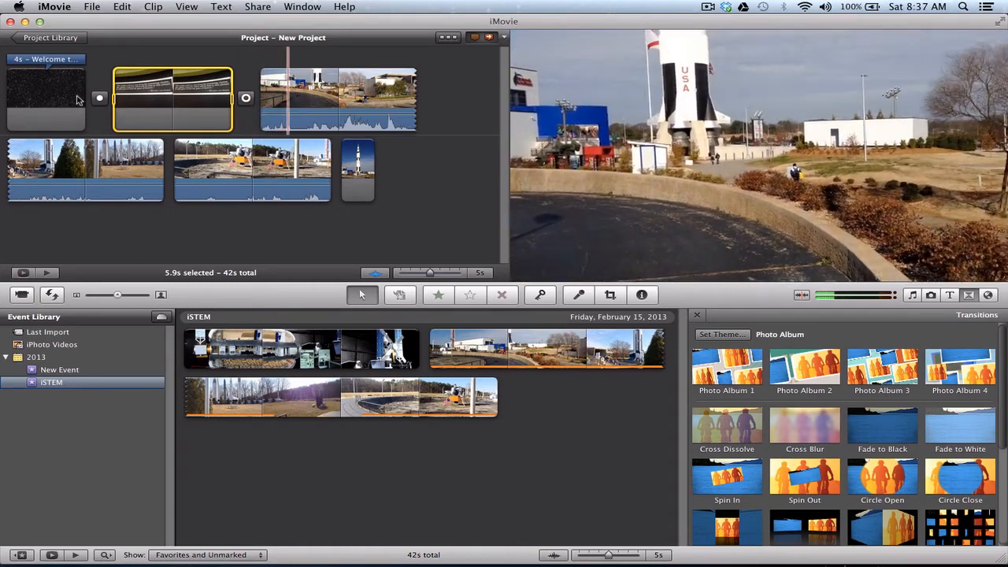
{"action": "key", "text": "space"}
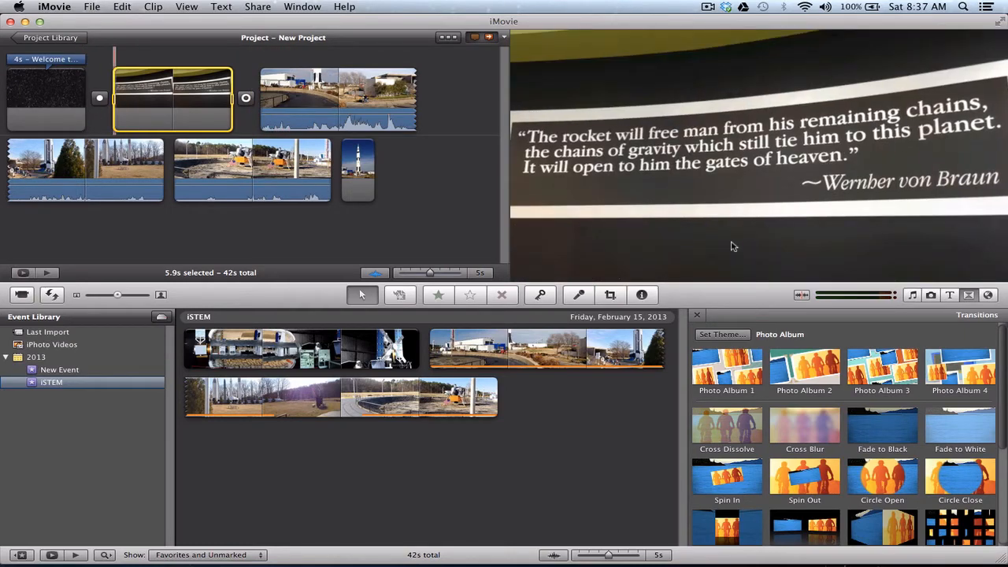
Add Cross Dissolve transitions before the lunar lander clip, before the rocket photo and at the end of the project
{"action": "left_click_drag", "start_coordinate": [718, 427], "coordinate": [352, 193]}
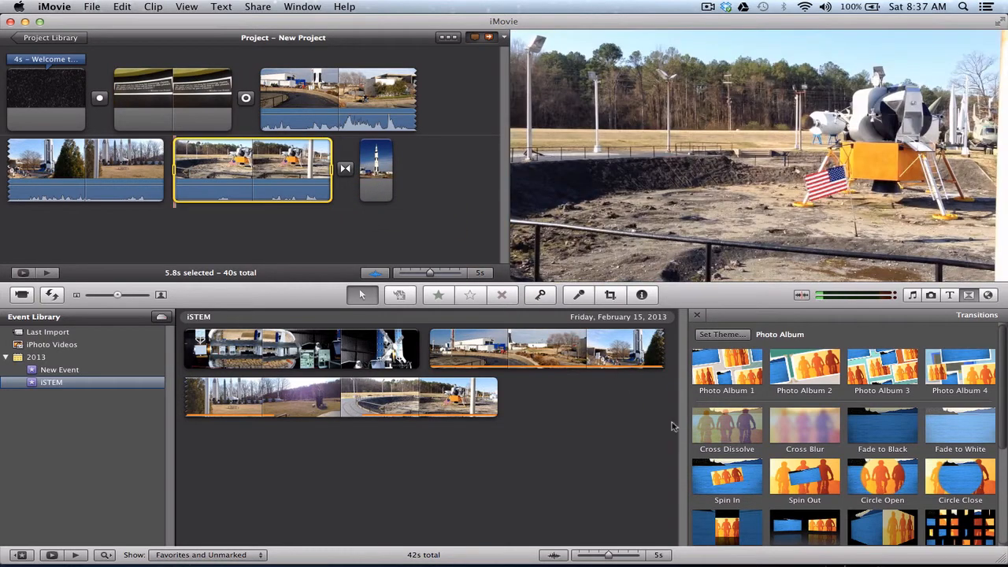
{"action": "left_click_drag", "start_coordinate": [723, 430], "coordinate": [211, 235]}
{"action": "mouse_move", "coordinate": [734, 434]}
{"action": "left_mouse_down"}
{"action": "mouse_move", "coordinate": [585, 341]}
{"action": "mouse_move", "coordinate": [405, 165]}
{"action": "mouse_move", "coordinate": [169, 180]}
{"action": "left_mouse_up"}
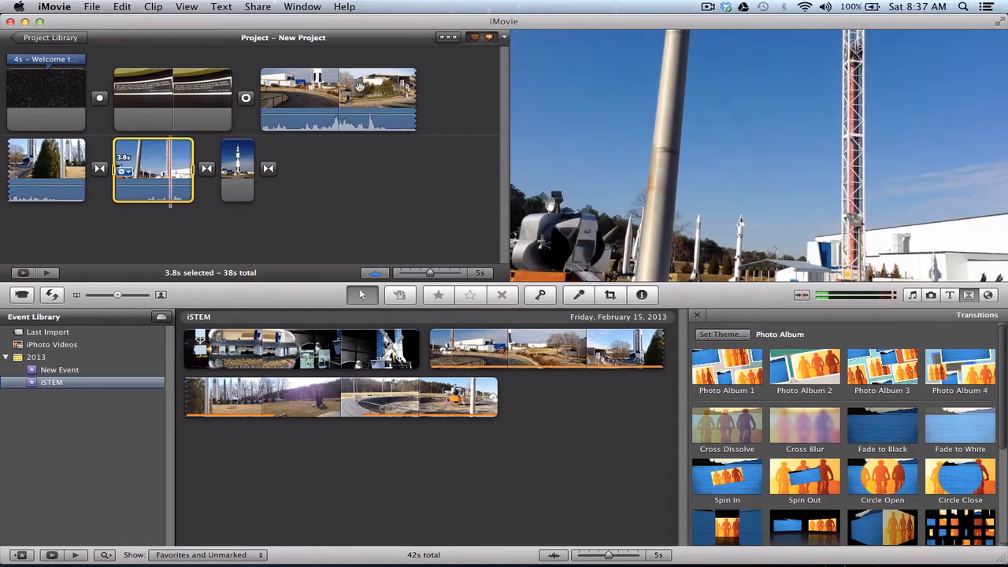
{"action": "left_click", "coordinate": [707, 7]}
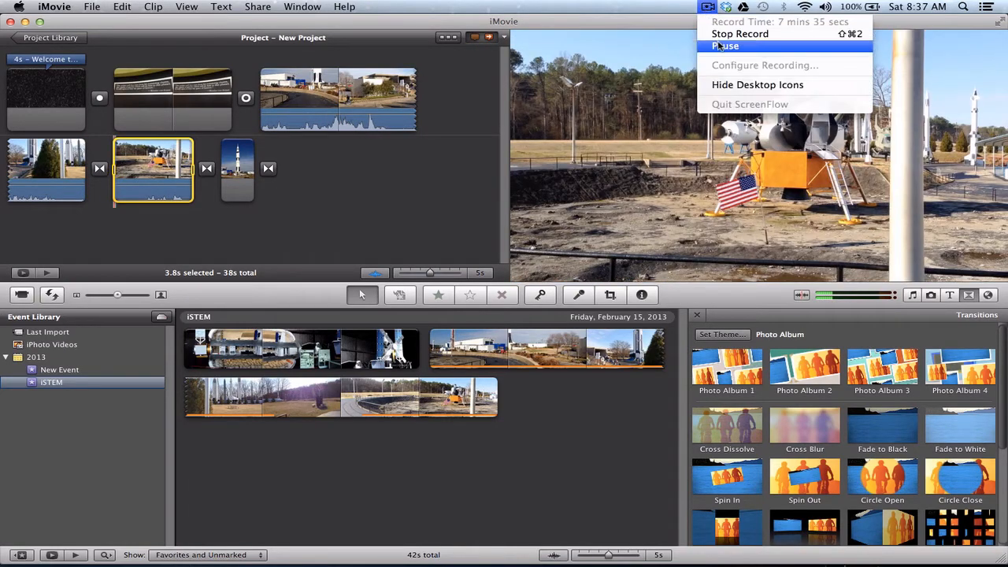
{"action": "left_click", "coordinate": [723, 46]}
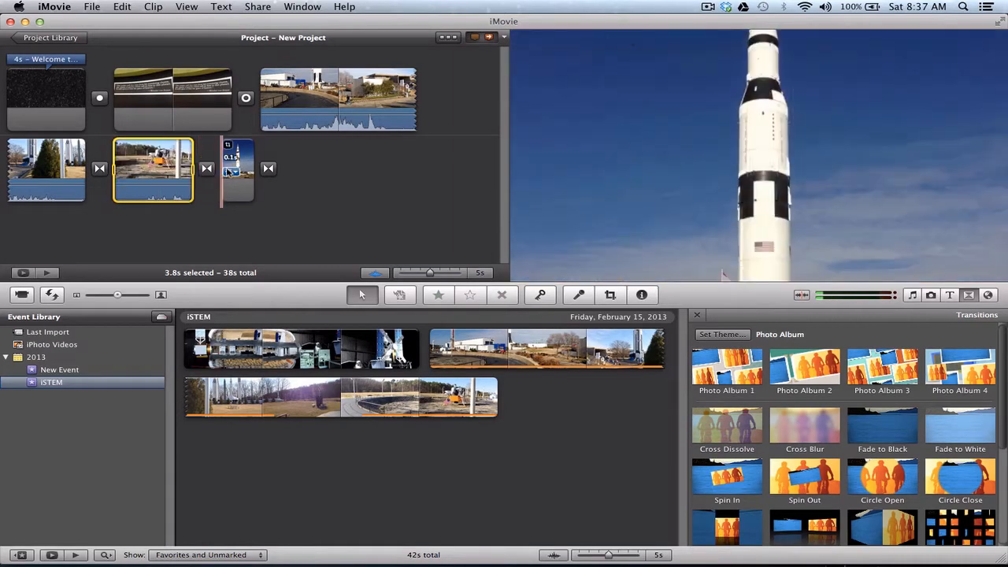
Set the duration of the rocket photo at the end of the project to about 5 seconds
{"action": "left_click", "coordinate": [230, 172]}
{"action": "left_click", "coordinate": [249, 187]}
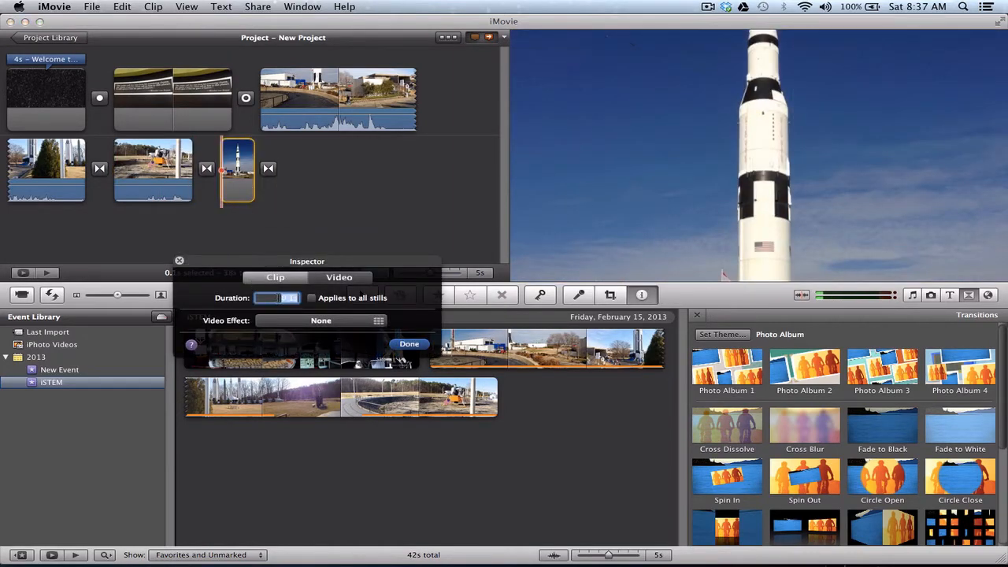
{"action": "left_click", "coordinate": [409, 344]}
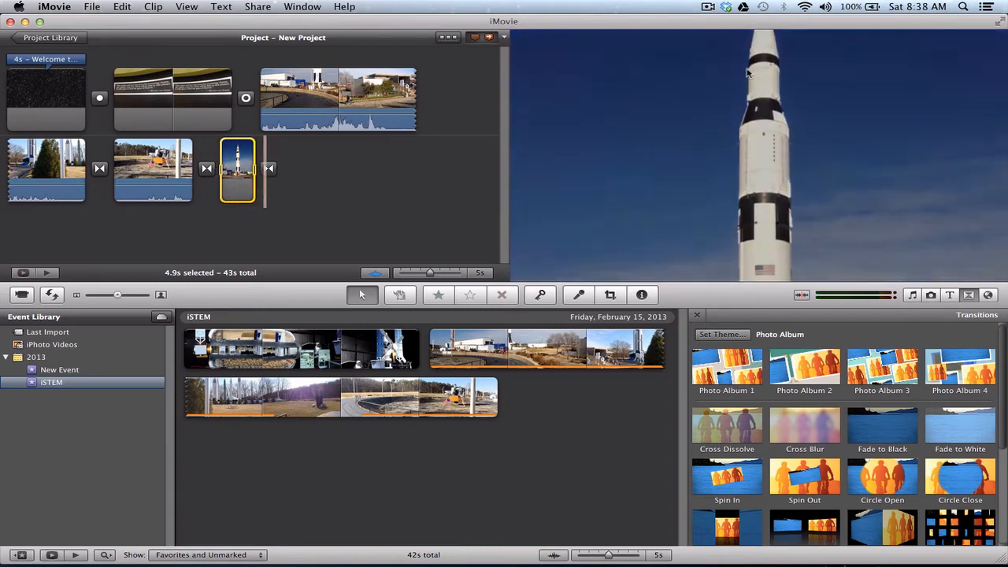
Set the rocket photo's framing to Fit instead of Ken Burns and play back the photo
{"action": "left_click", "coordinate": [230, 172]}
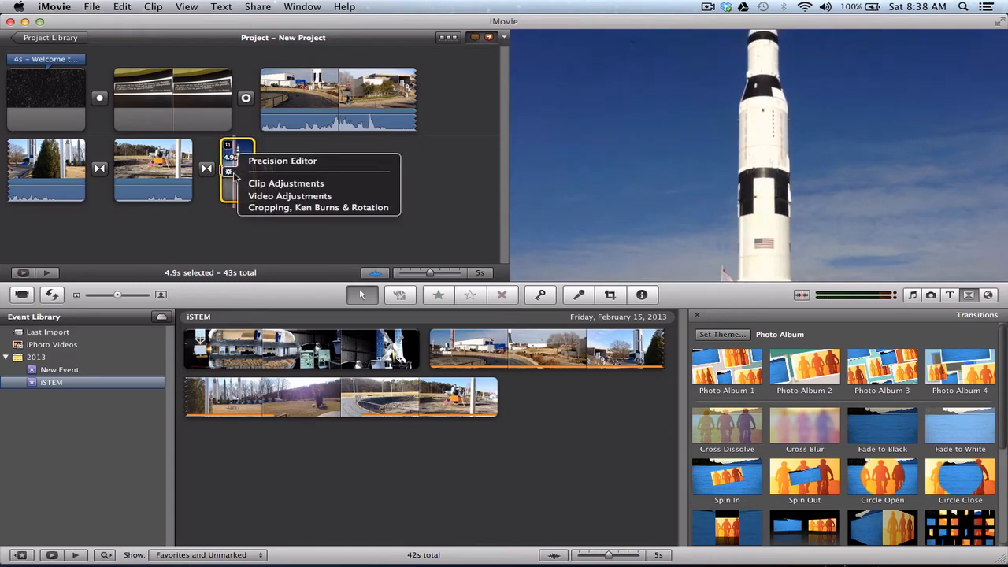
{"action": "left_click", "coordinate": [256, 209]}
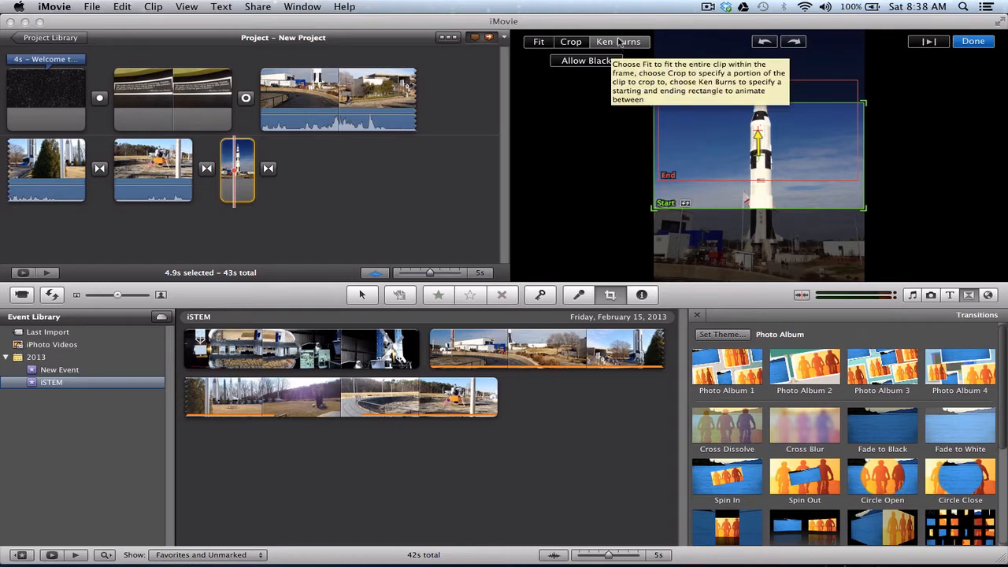
{"action": "left_click", "coordinate": [538, 42]}
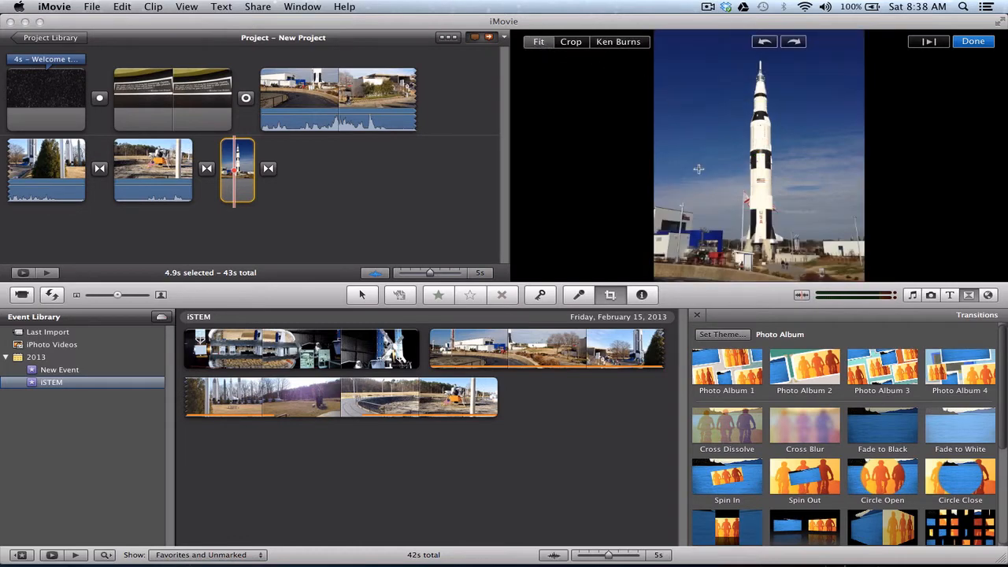
{"action": "left_click", "coordinate": [973, 42]}
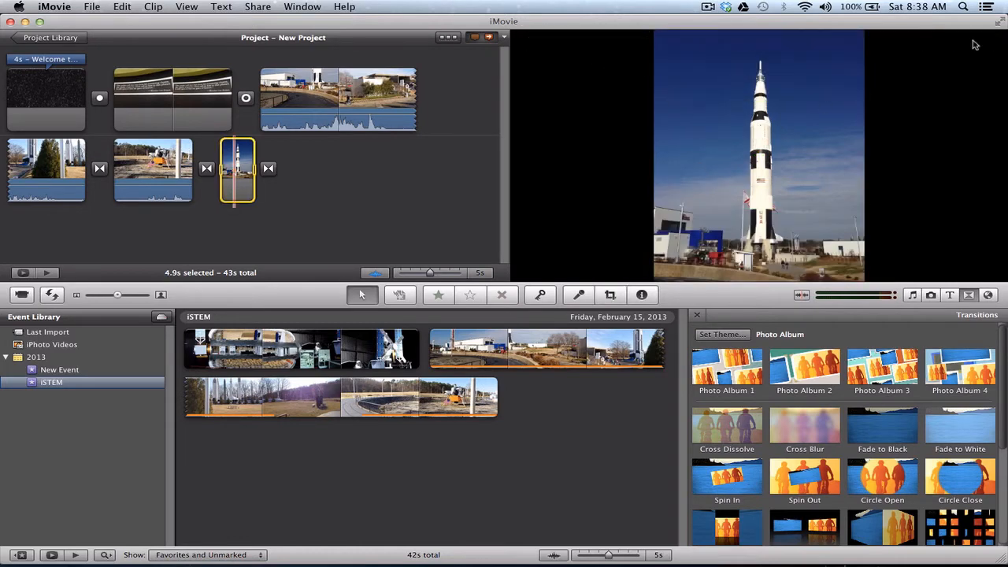
{"action": "key", "text": "space"}
{"action": "key", "text": "space"}
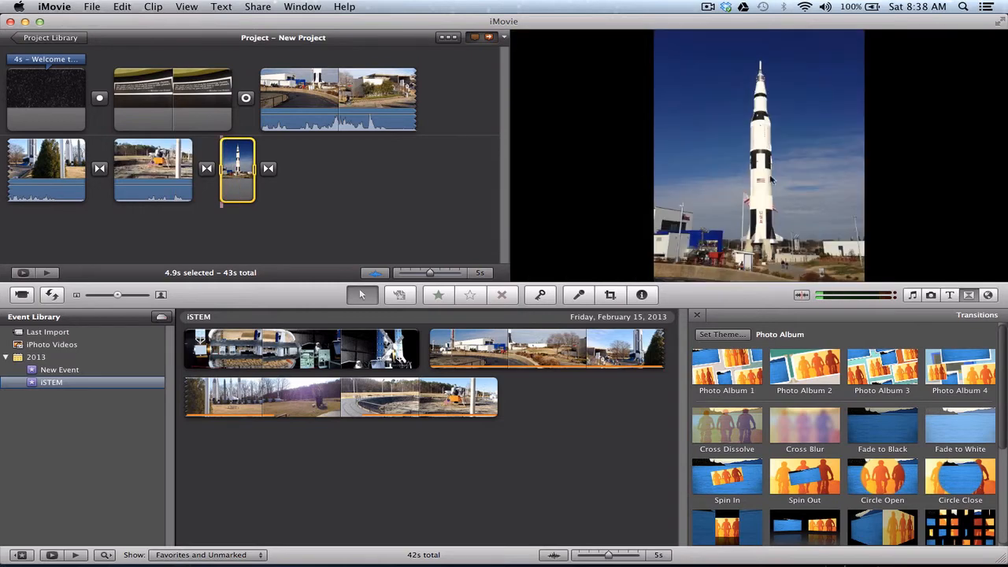
Append photos IMG_3711 and IMG_3713 to the end of the project and place a Spin Out transition between them
{"action": "left_click", "coordinate": [932, 293]}
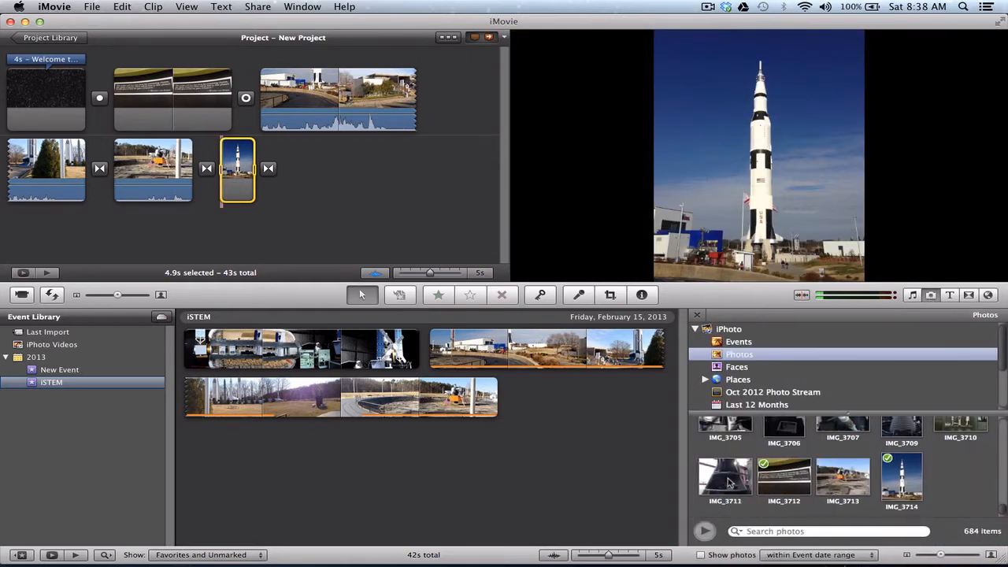
{"action": "left_click_drag", "start_coordinate": [728, 482], "coordinate": [403, 201]}
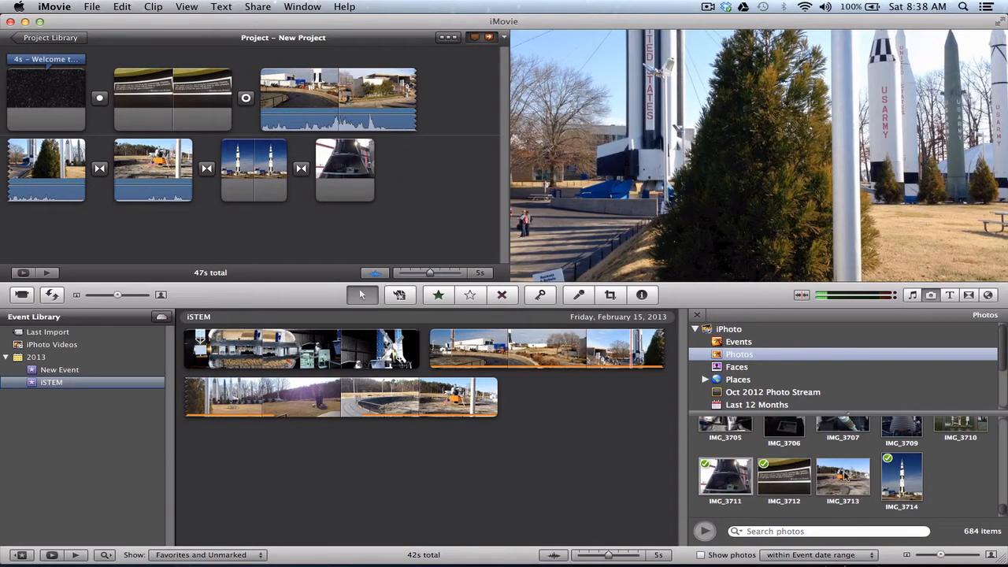
{"action": "left_click_drag", "start_coordinate": [843, 476], "coordinate": [473, 174]}
{"action": "left_click", "coordinate": [971, 296]}
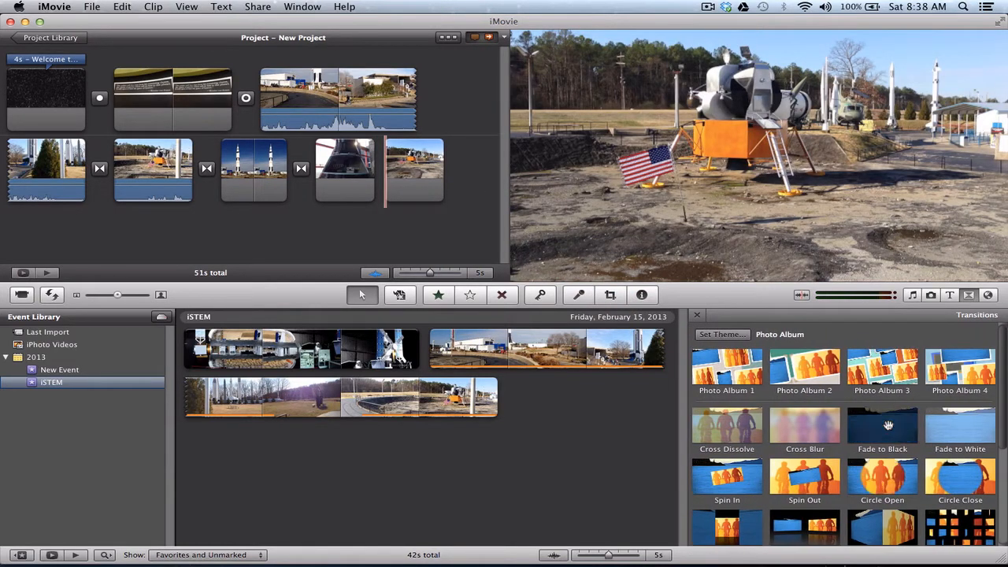
{"action": "left_click_drag", "start_coordinate": [819, 478], "coordinate": [379, 175]}
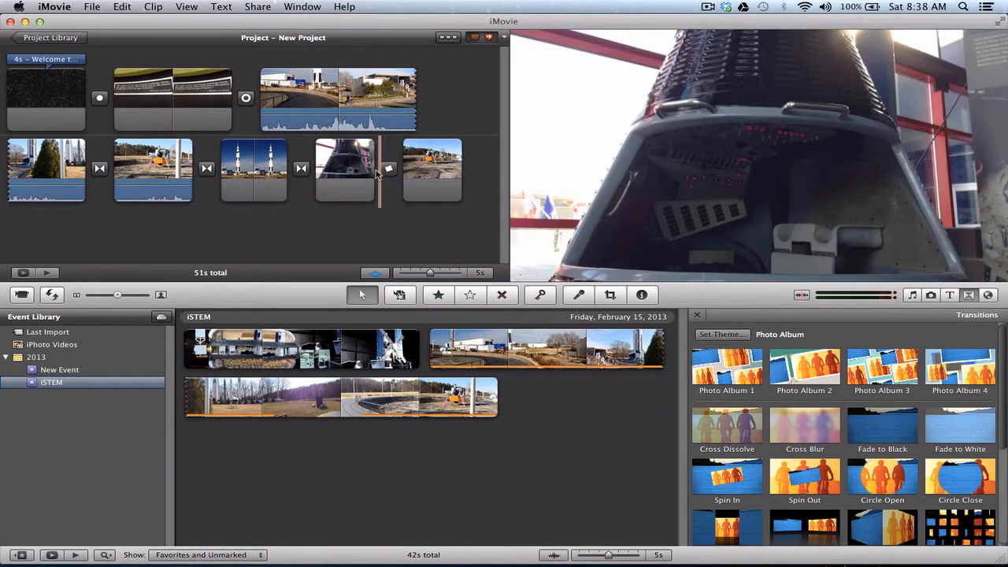
Set the space capsule photo's duration to 4 seconds, apply it to all stills and play back the project from there
{"action": "left_click", "coordinate": [326, 173]}
{"action": "left_click", "coordinate": [344, 185]}
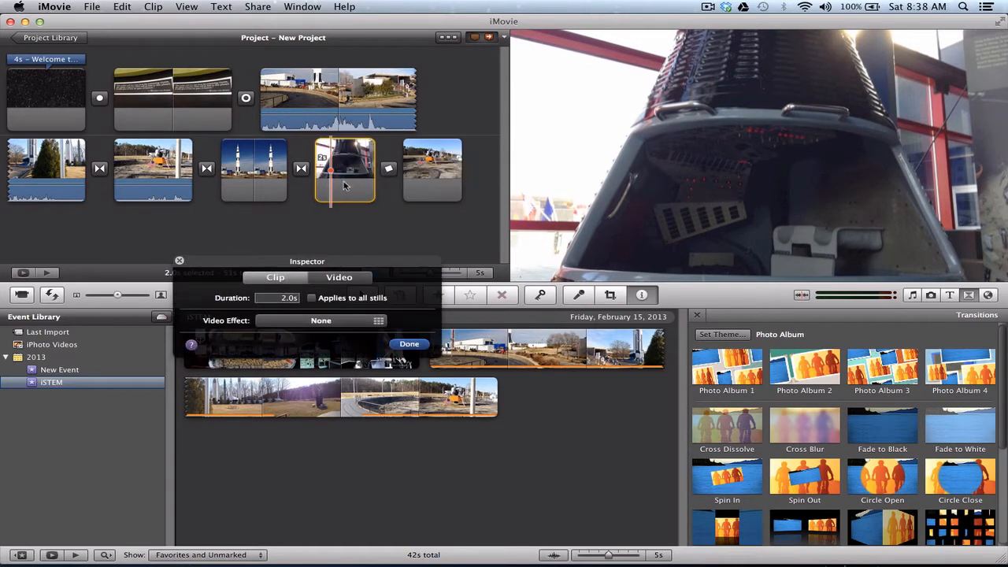
{"action": "double_click", "coordinate": [282, 300]}
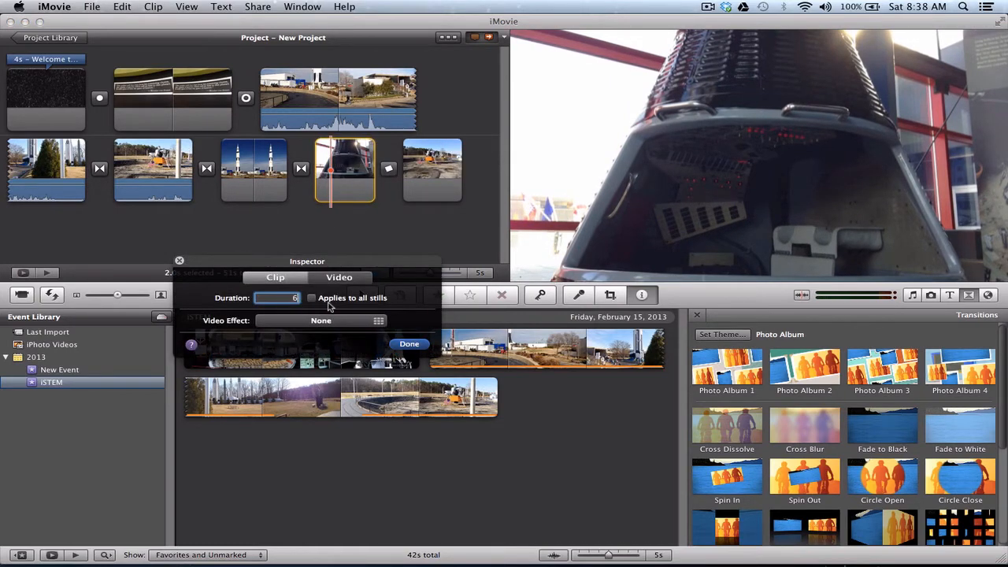
{"action": "type", "text": "4"}
{"action": "left_click", "coordinate": [312, 298]}
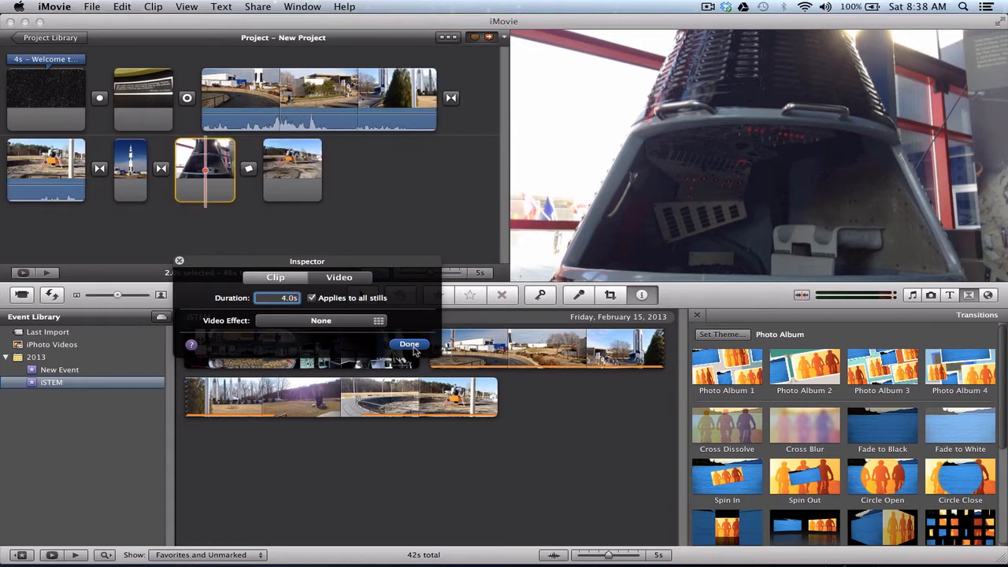
{"action": "left_click", "coordinate": [410, 345]}
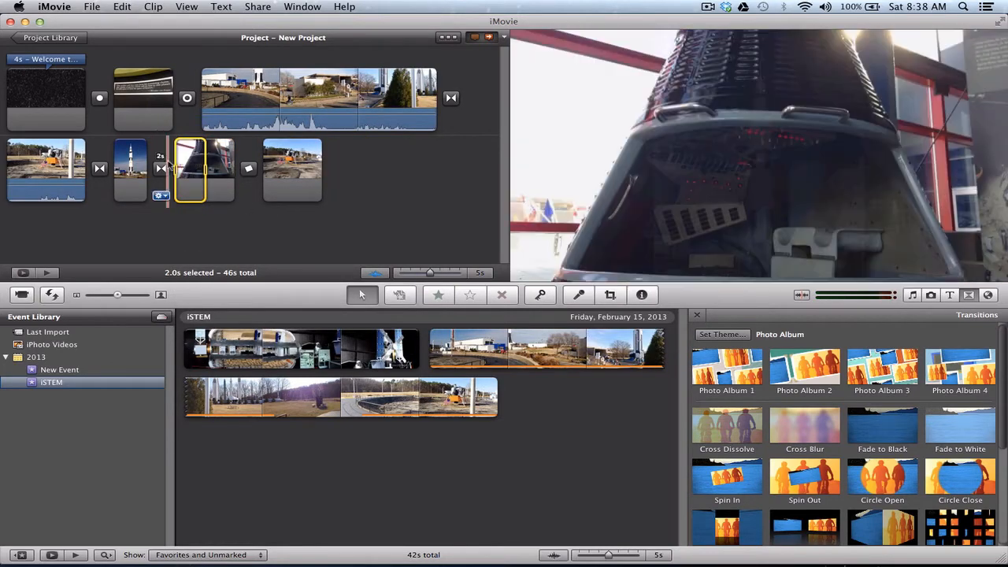
{"action": "key", "text": "space"}
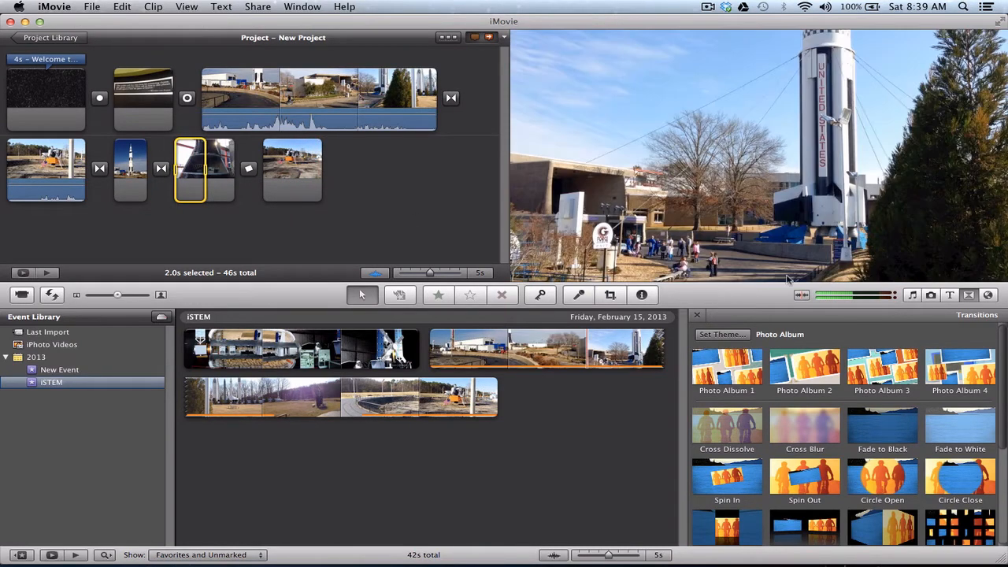
Add a Centered title on the Stars background at the end of the project
{"action": "left_click", "coordinate": [951, 295]}
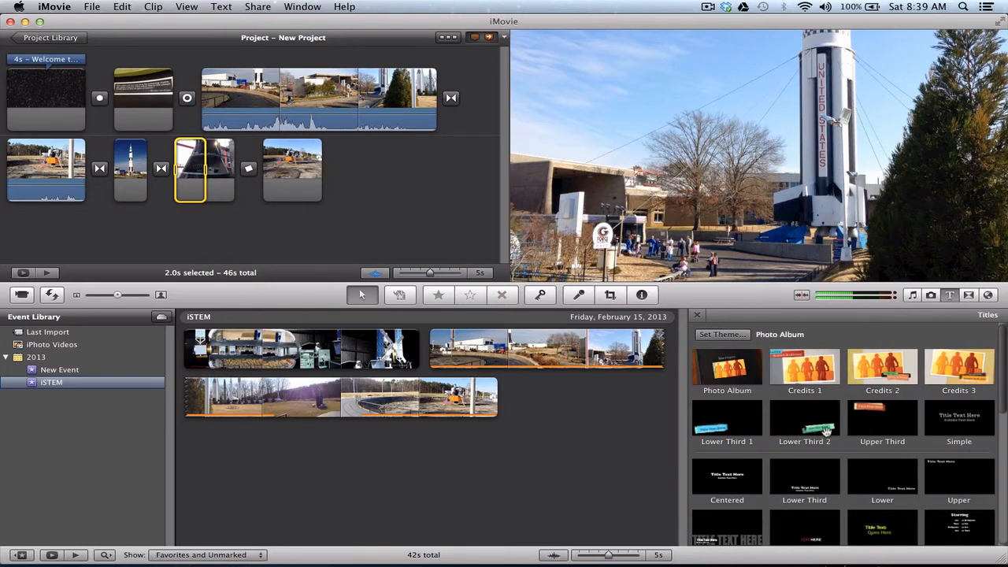
{"action": "scroll", "coordinate": [820, 486], "scroll_direction": "down", "scroll_amount": 2}
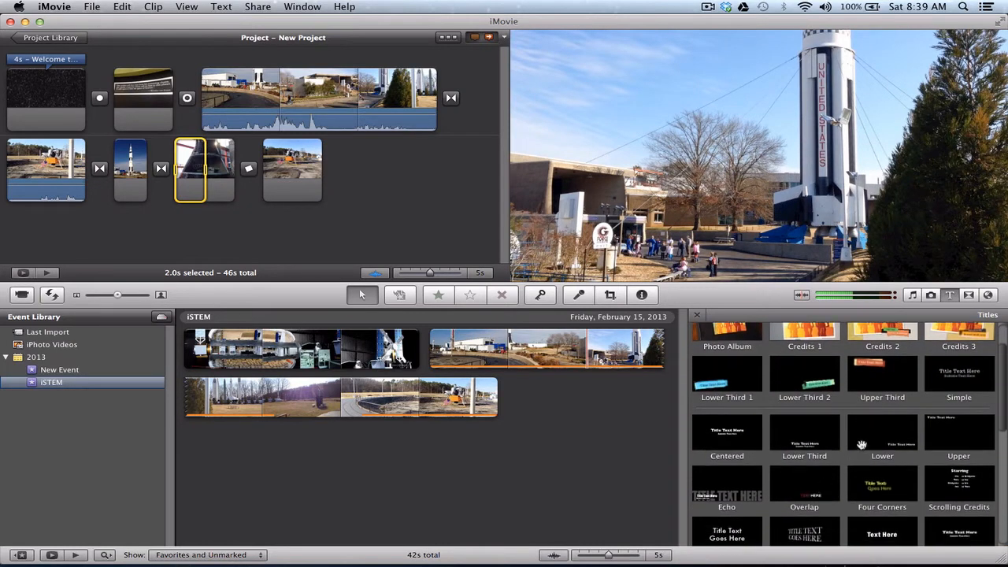
{"action": "scroll", "coordinate": [876, 434], "scroll_direction": "up", "scroll_amount": 1}
{"action": "left_click_drag", "start_coordinate": [727, 446], "coordinate": [447, 211]}
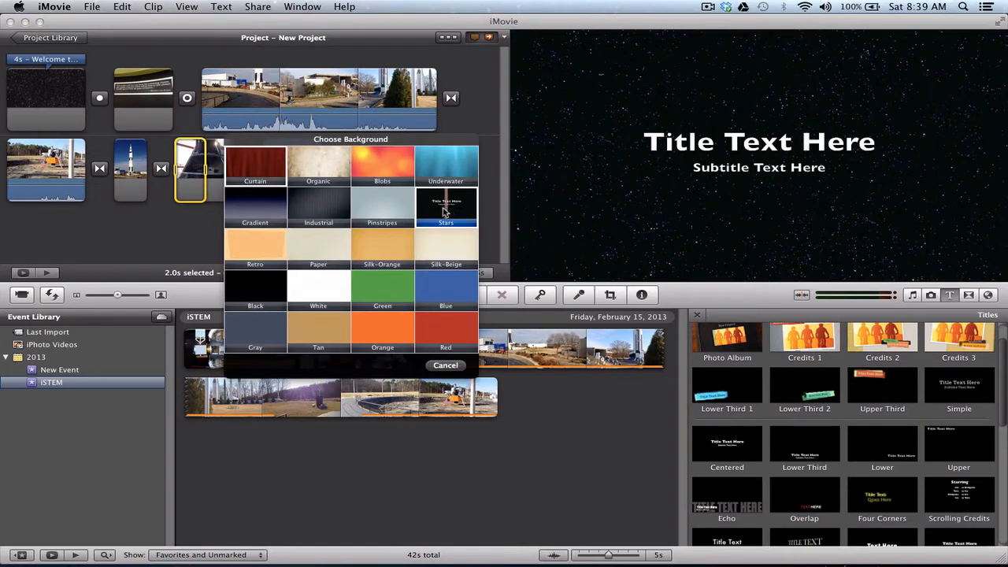
{"action": "left_click", "coordinate": [455, 215]}
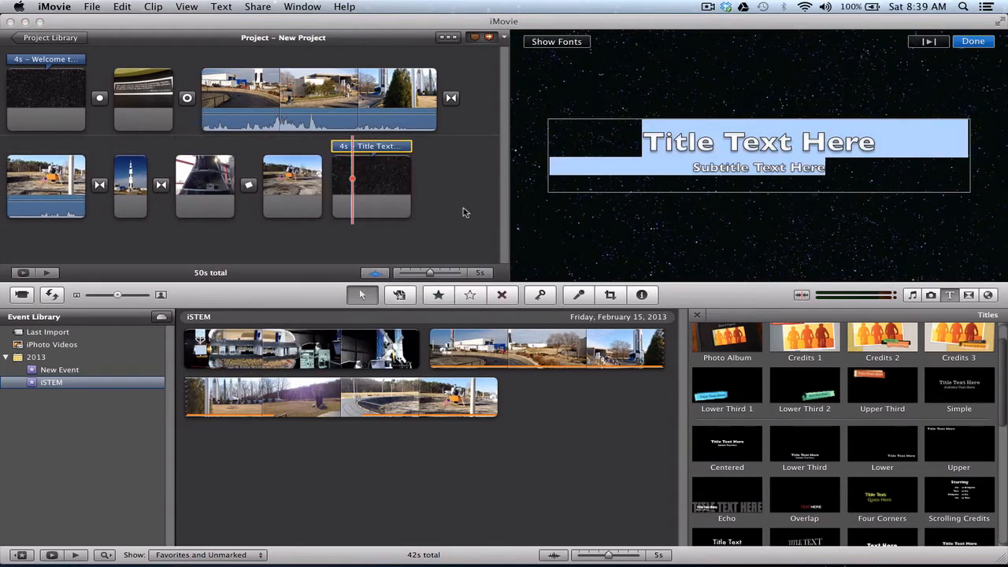
Replace the closing title's placeholder text with "Video, Photos"
{"action": "type", "text": "Video an"}
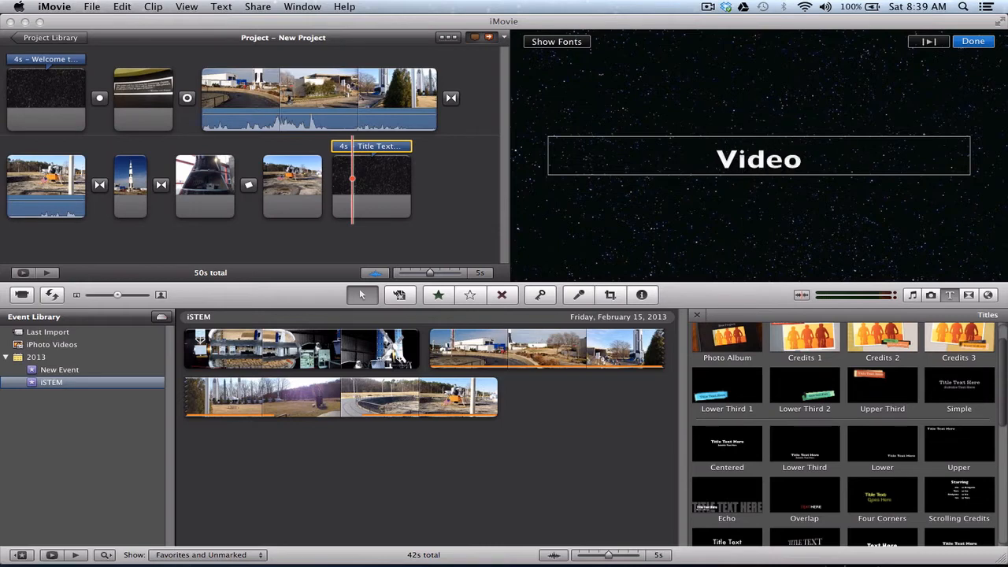
{"action": "key", "text": "BackSpace"}
{"action": "key", "text": "BackSpace"}
{"action": "key", "text": "BackSpace"}
{"action": "type", "text": ", Photos"}
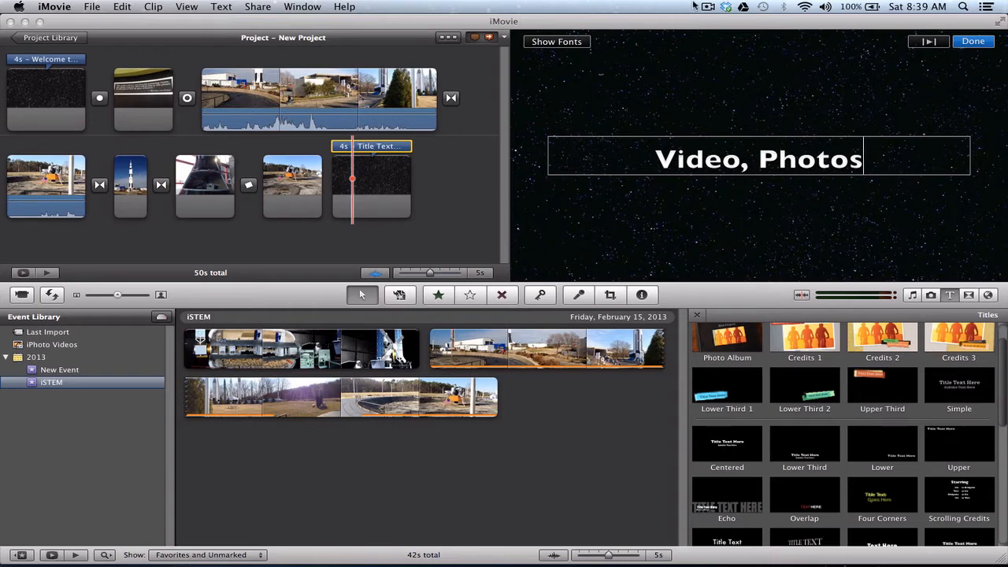
{"action": "left_click", "coordinate": [705, 6]}
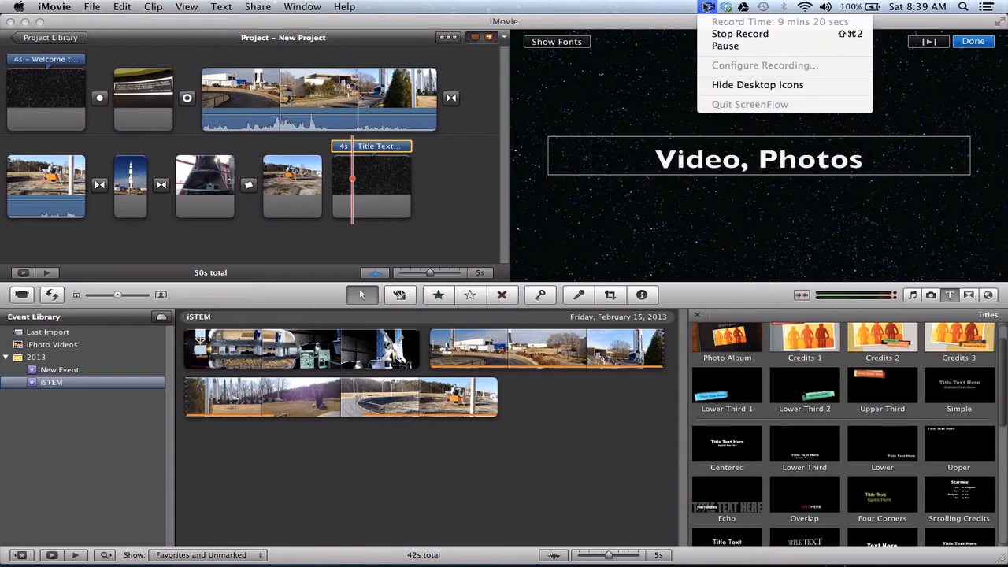
{"action": "left_click", "coordinate": [713, 47]}
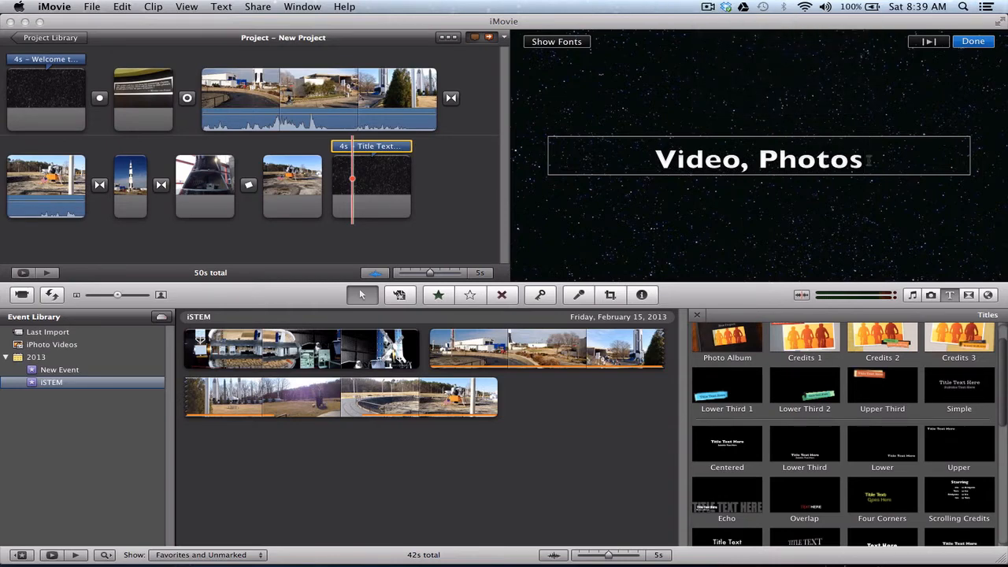
Extend the closing title's text to read "Video, Photos and editing by:" and finish editing it
{"action": "type", "text": "and edut"}
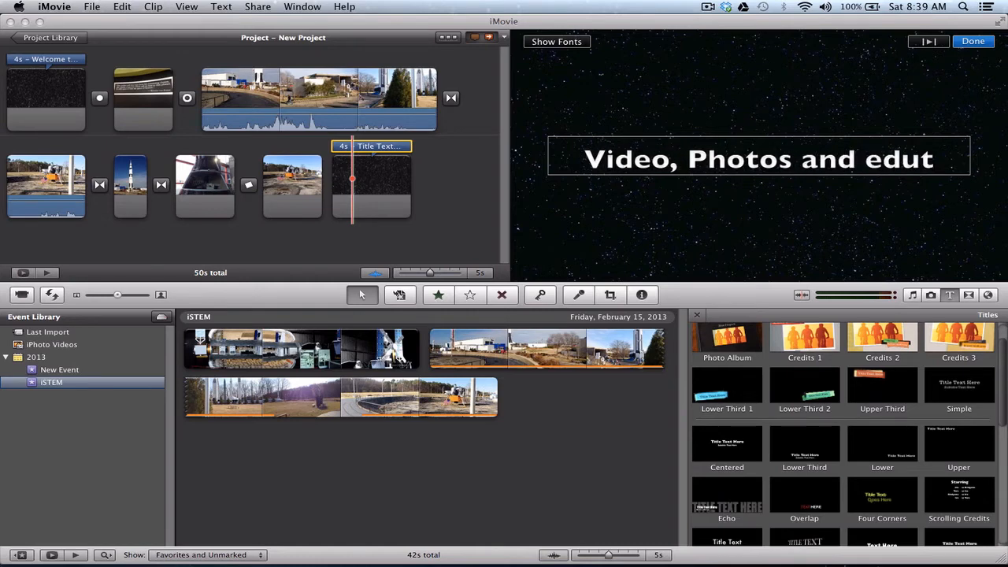
{"action": "key", "text": "BackSpace"}
{"action": "key", "text": "BackSpace"}
{"action": "type", "text": "iting"}
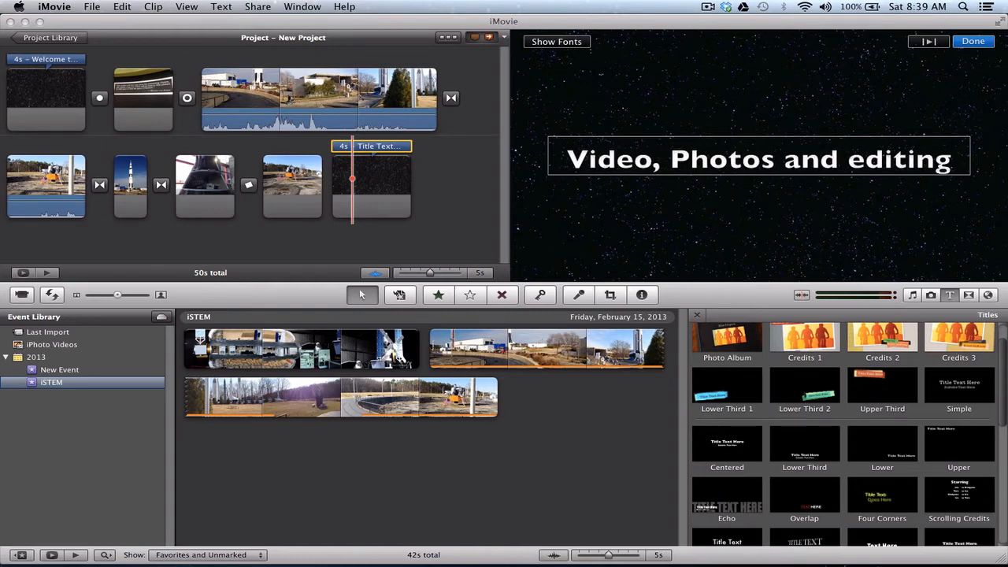
{"action": "type", "text": " byL"}
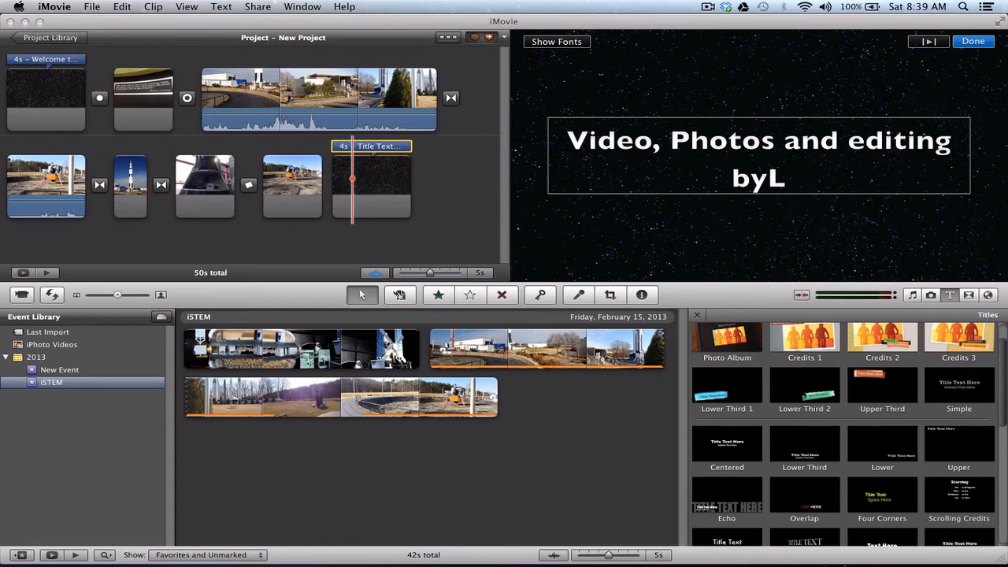
{"action": "key", "text": "BackSpace"}
{"action": "type", "text": ":"}
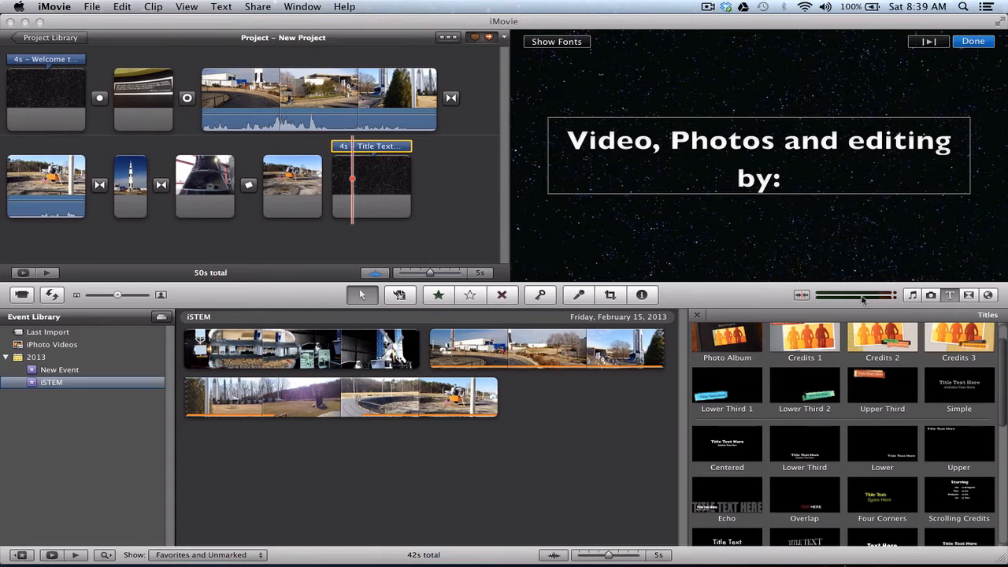
{"action": "left_click", "coordinate": [478, 222]}
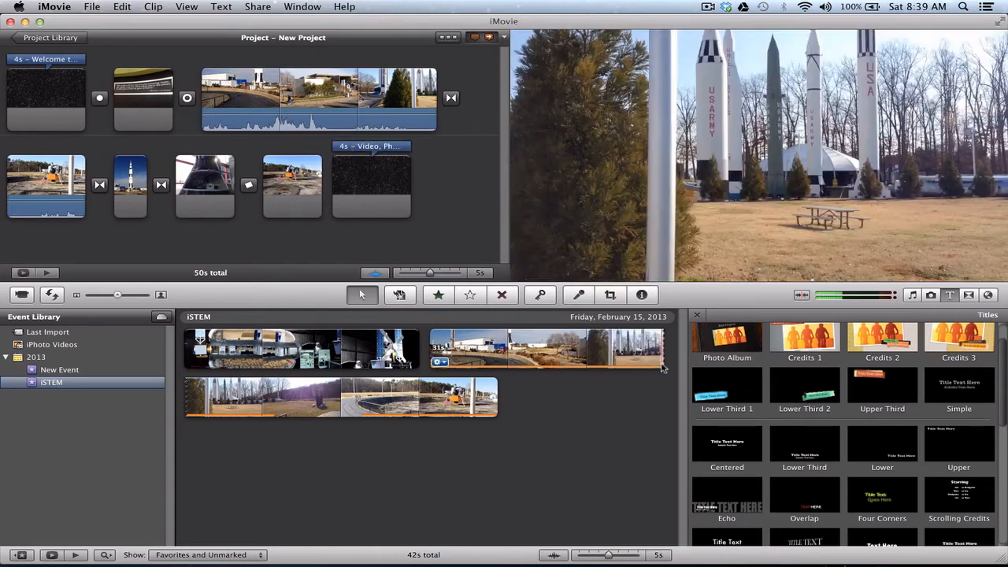
Add another Centered title on the Stars background at the end, enter the creator's full name and play back the closing titles
{"action": "left_click_drag", "start_coordinate": [728, 446], "coordinate": [467, 184]}
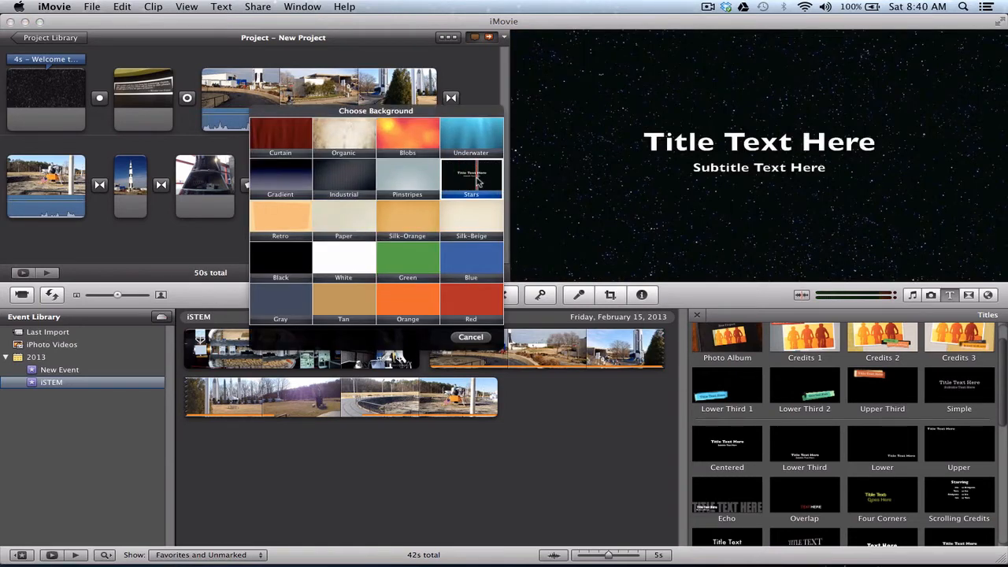
{"action": "left_click", "coordinate": [476, 179]}
{"action": "type", "text": "Russ"}
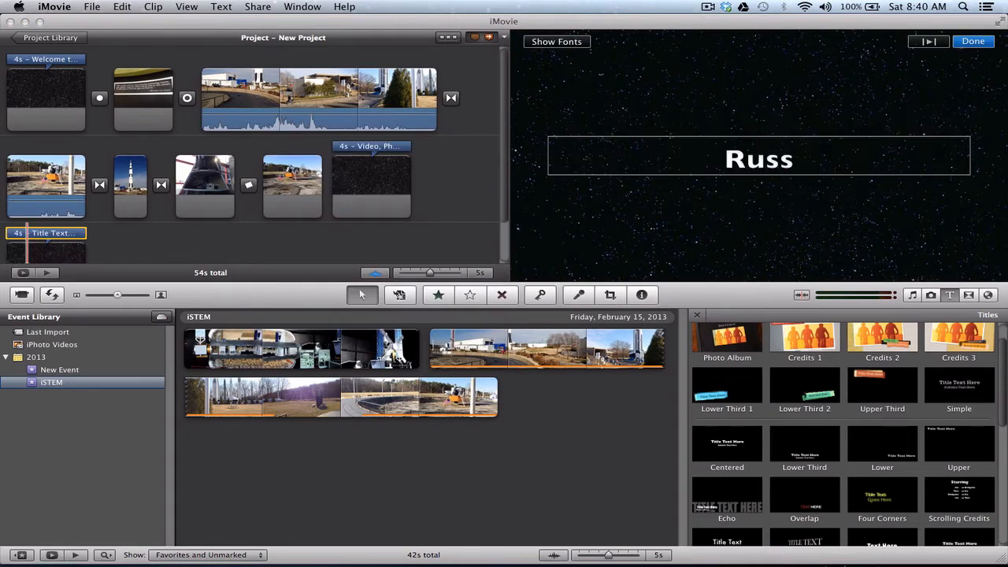
{"action": "type", "text": " McKinney"}
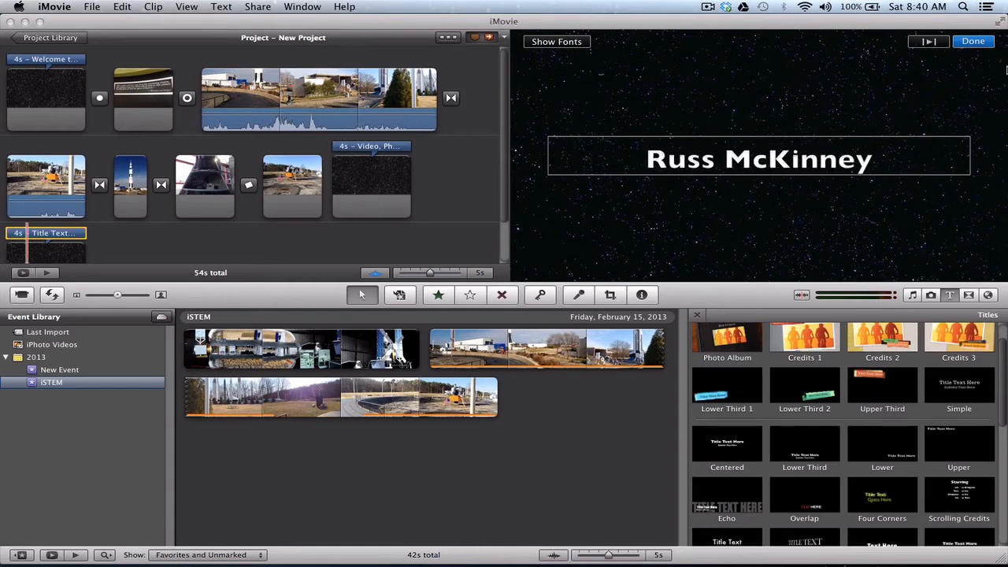
{"action": "left_click", "coordinate": [986, 43]}
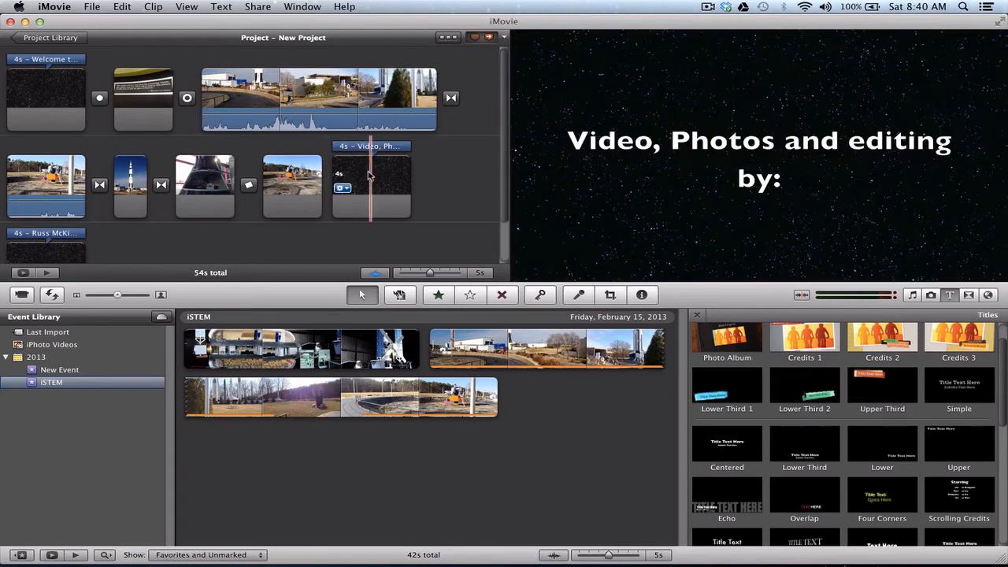
{"action": "key", "text": "space"}
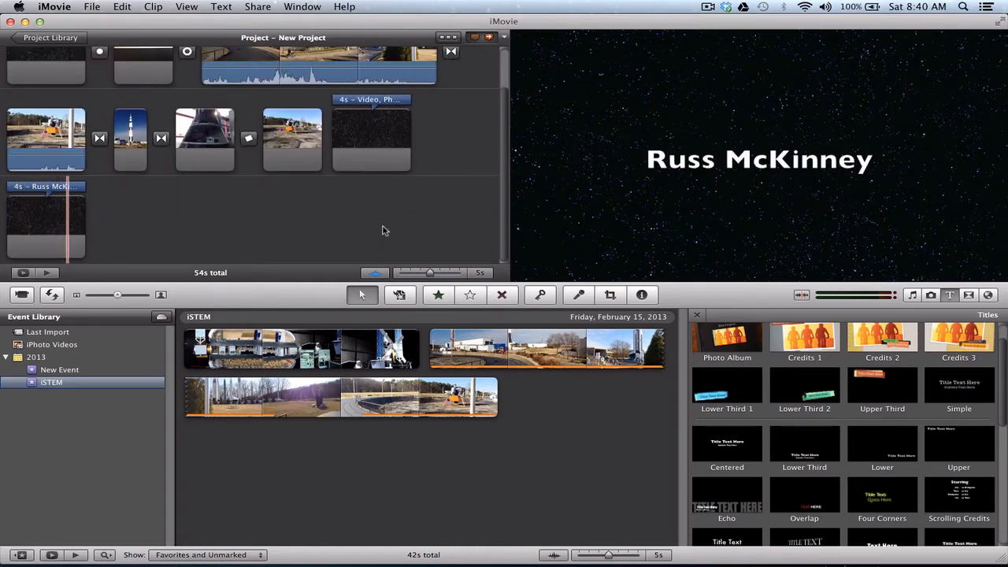
{"action": "scroll", "coordinate": [409, 185], "scroll_direction": "up", "scroll_amount": 3}
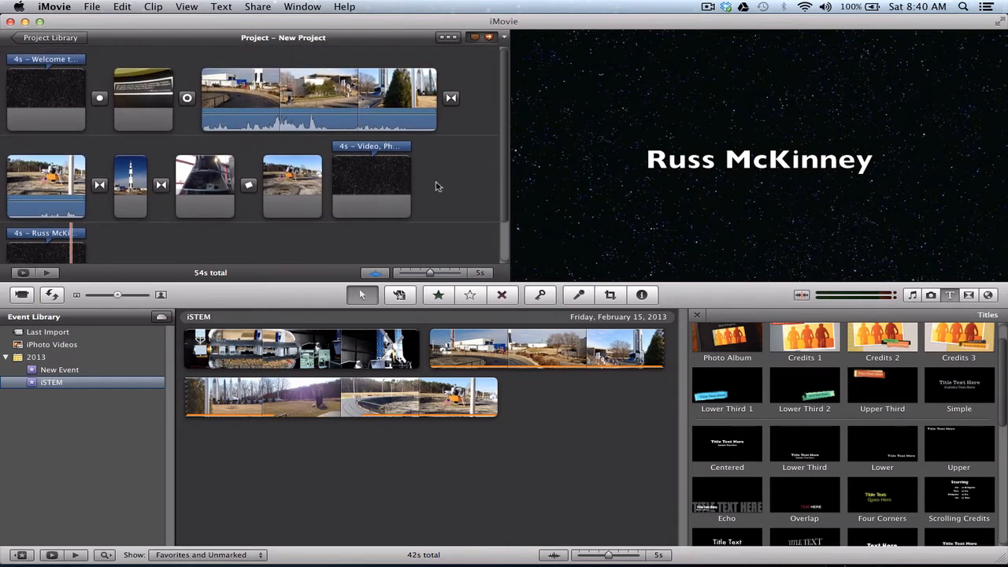
Preview the jingle Bossa Lounger Long.caf from the music and sound effects library
{"action": "left_click", "coordinate": [911, 295]}
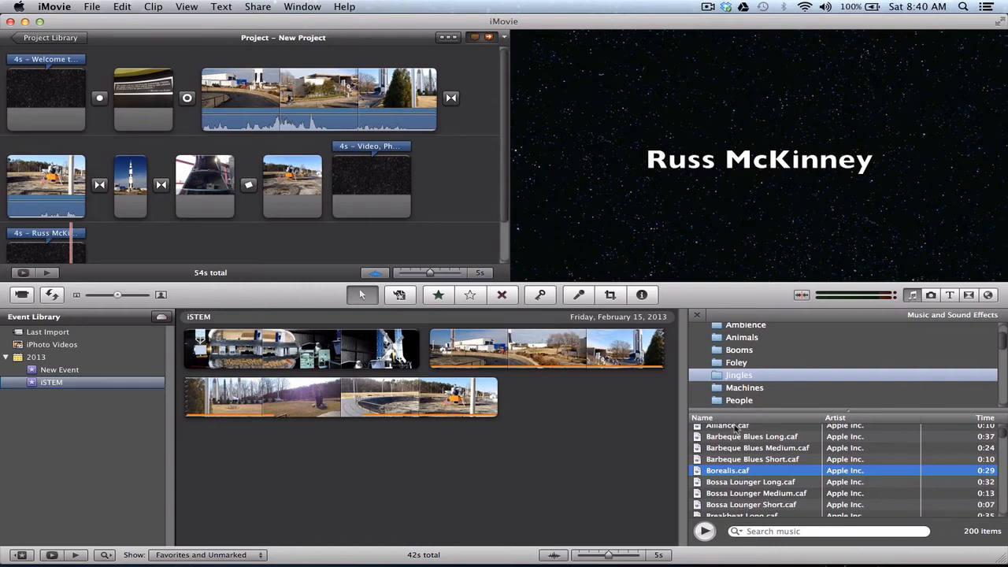
{"action": "left_click", "coordinate": [716, 483]}
{"action": "left_click", "coordinate": [705, 531]}
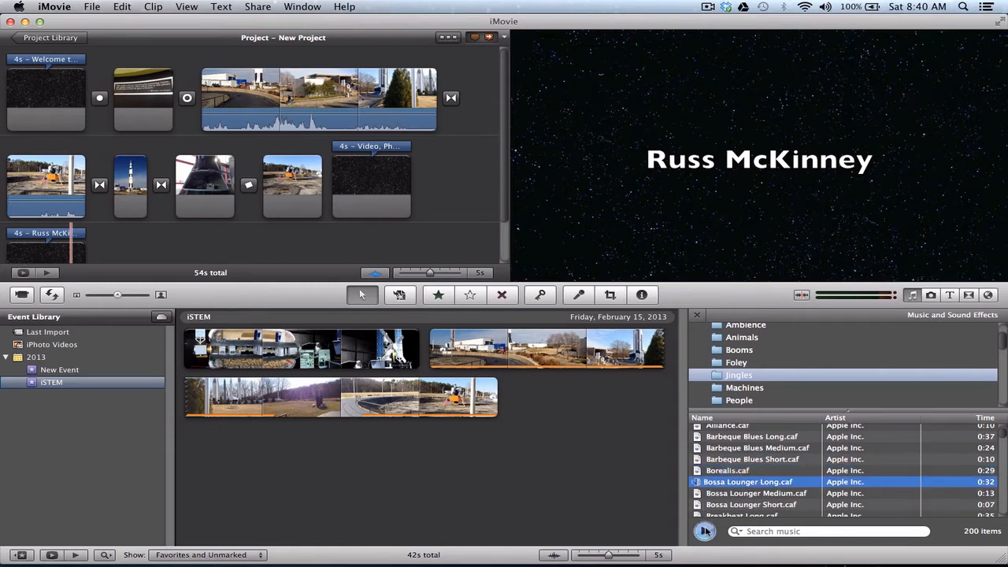
Preview the jingle Borealis.caf in place of Bossa Lounger Long.caf and add it to the project as background music
{"action": "left_click", "coordinate": [705, 532]}
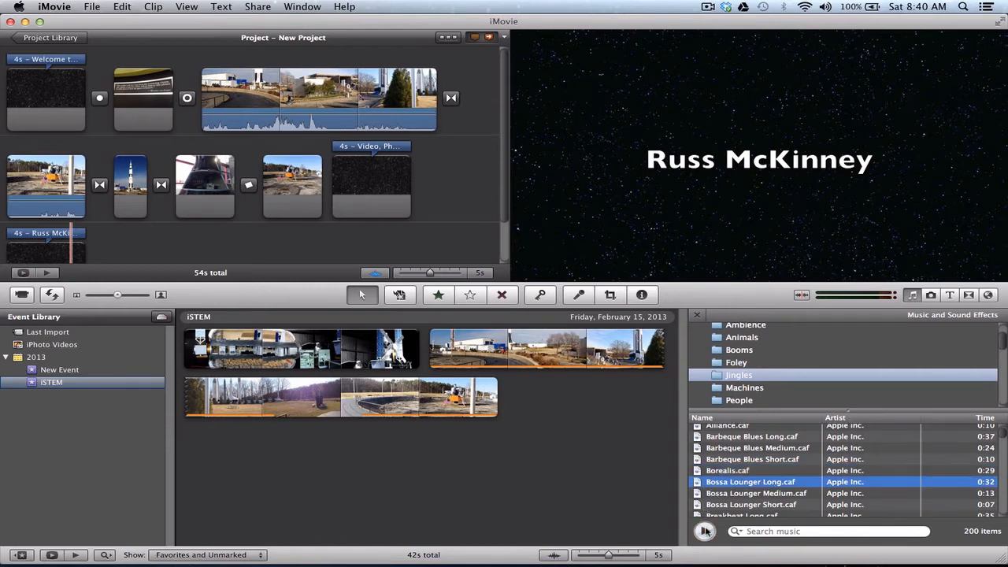
{"action": "left_click", "coordinate": [723, 471]}
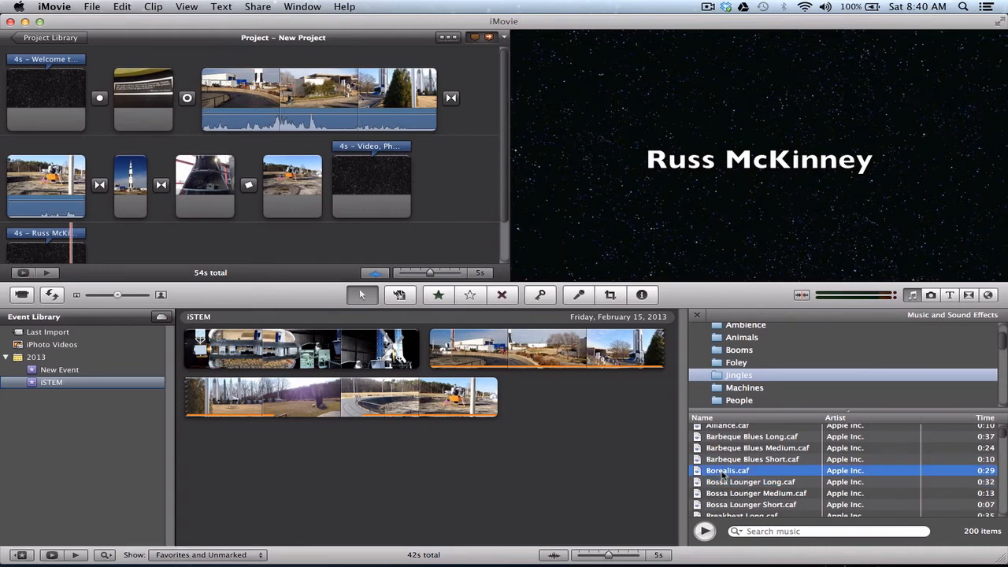
{"action": "left_click", "coordinate": [704, 531]}
{"action": "mouse_move", "coordinate": [721, 473]}
{"action": "left_mouse_down"}
{"action": "mouse_move", "coordinate": [687, 464]}
{"action": "mouse_move", "coordinate": [561, 386]}
{"action": "mouse_move", "coordinate": [404, 251]}
{"action": "mouse_move", "coordinate": [327, 224]}
{"action": "mouse_move", "coordinate": [332, 233]}
{"action": "left_mouse_up"}
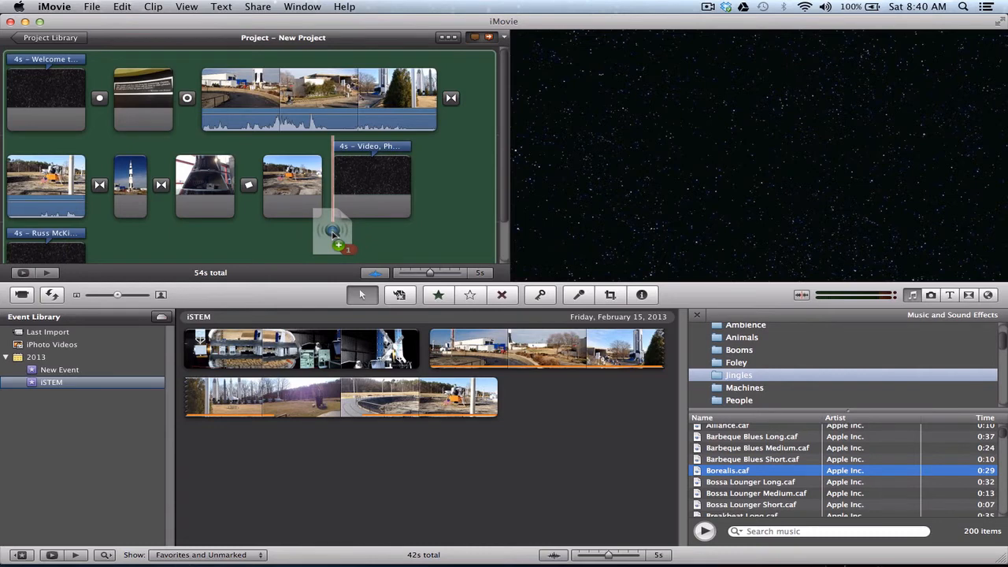
{"action": "left_click_drag", "start_coordinate": [333, 232], "coordinate": [332, 234]}
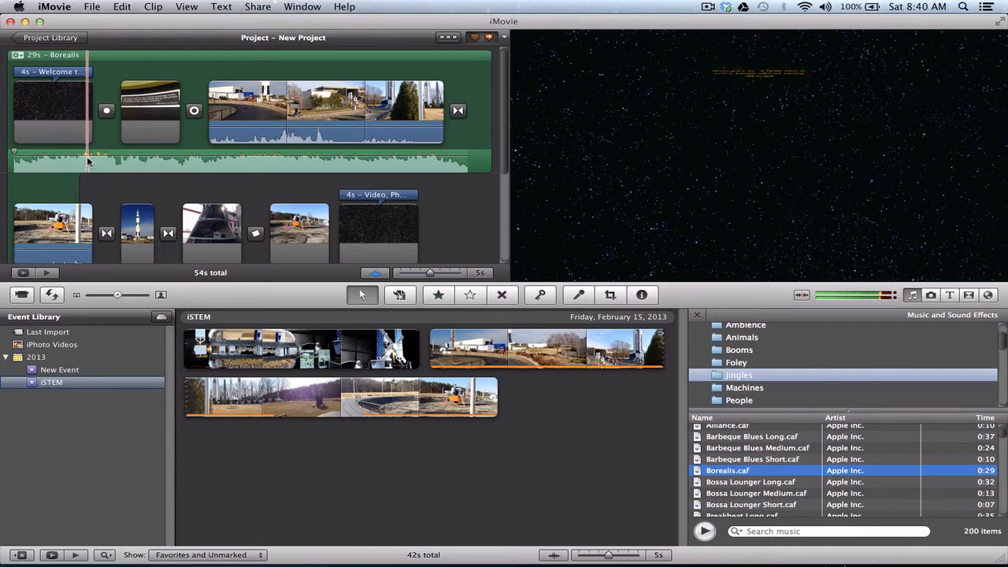
Lower the Borealis background music's volume to about 41% and play the project from the beginning
{"action": "left_click_drag", "start_coordinate": [88, 155], "coordinate": [87, 164]}
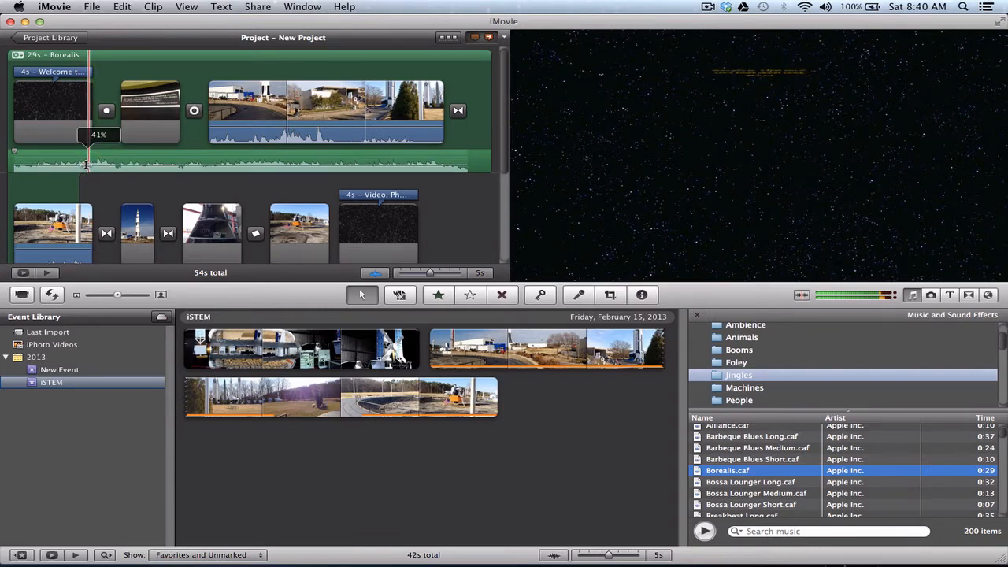
{"action": "left_click_drag", "start_coordinate": [87, 164], "coordinate": [86, 164]}
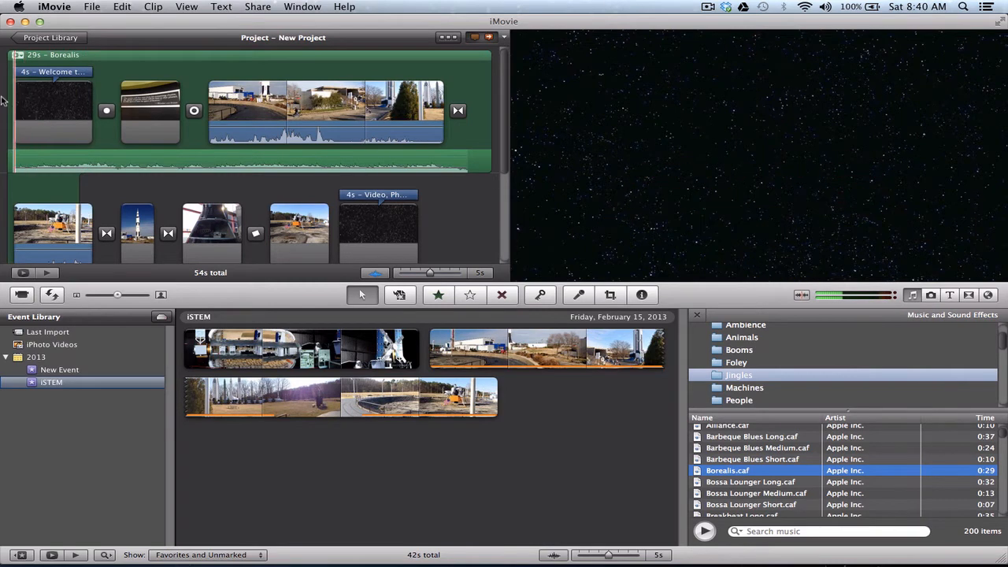
{"action": "key", "text": "space"}
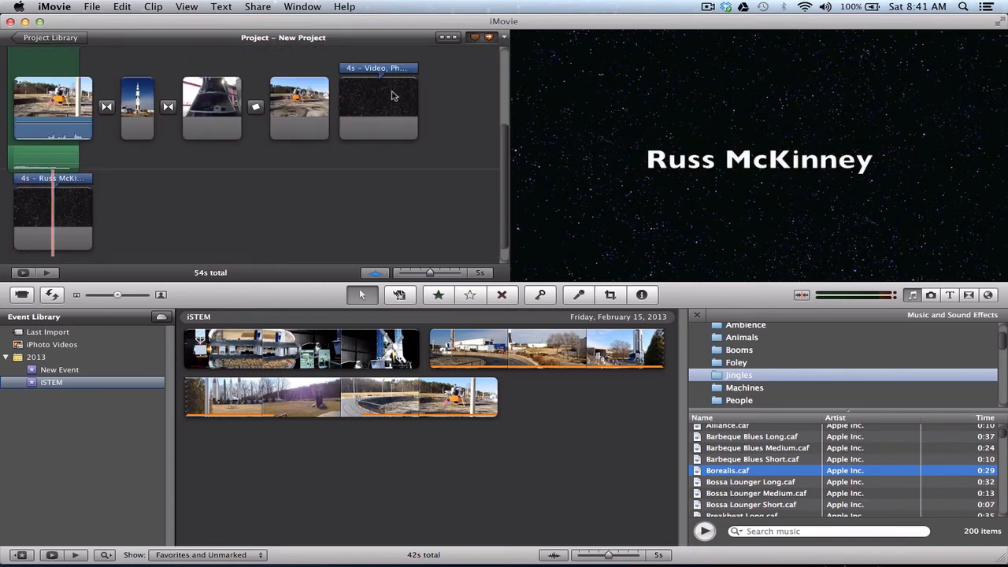
Insert a Cross Dissolve transition between the last lunar lander photo and the "Video, Photos" closing title
{"action": "left_click", "coordinate": [969, 294]}
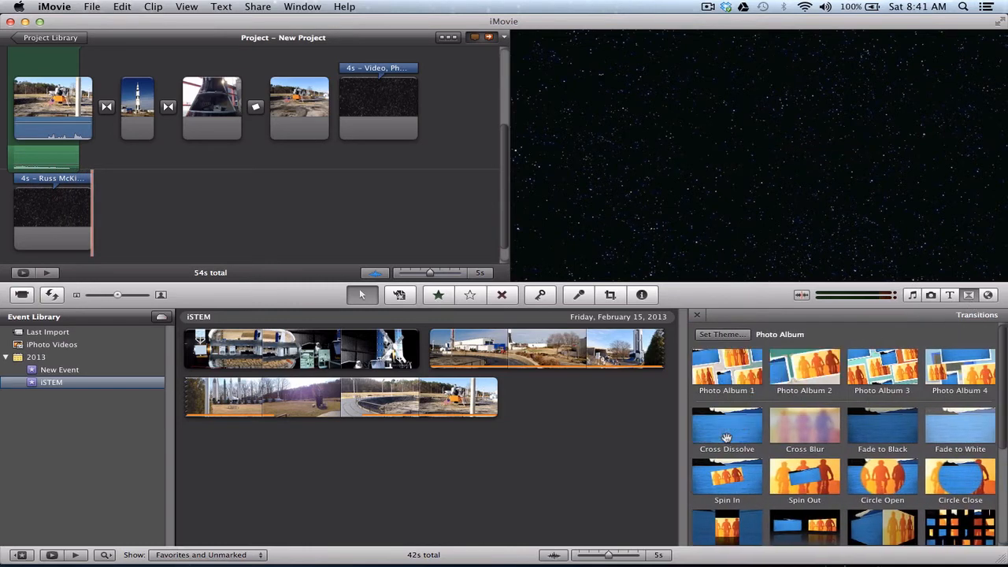
{"action": "left_click_drag", "start_coordinate": [726, 437], "coordinate": [334, 118]}
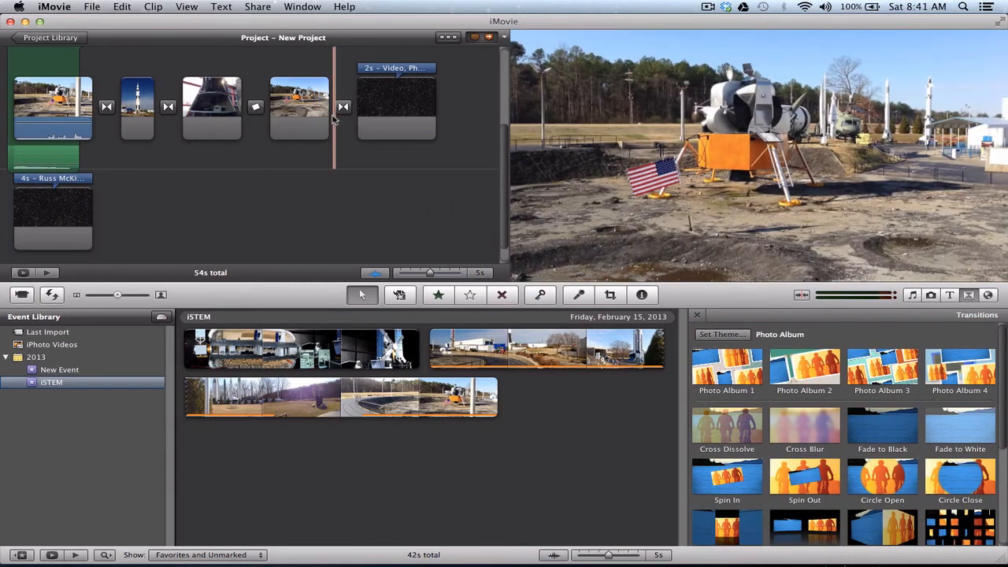
{"action": "left_click", "coordinate": [235, 110]}
Export the movie to the Desktop as iSTEM at the Medium 640x360 size
{"action": "left_click", "coordinate": [259, 7]}
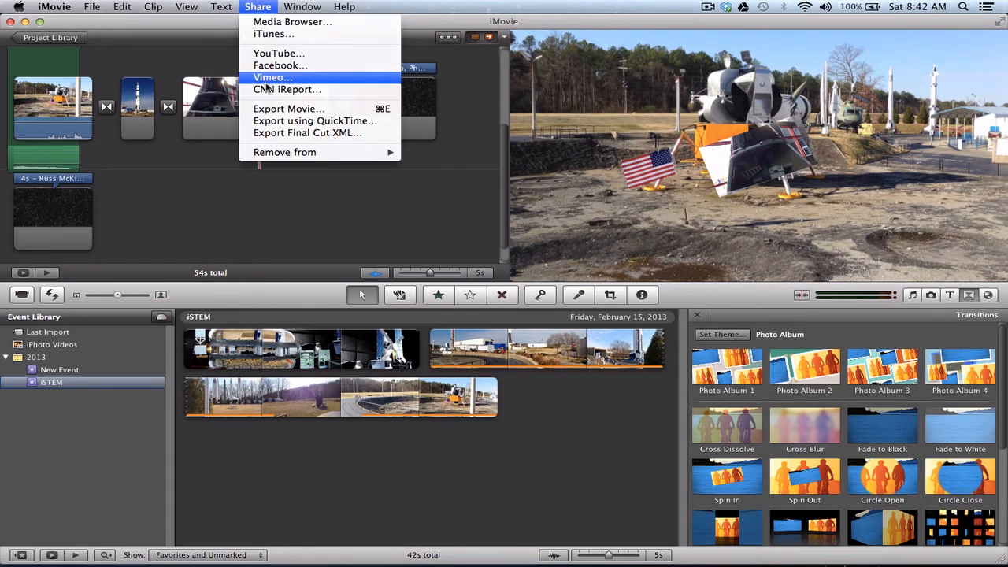
{"action": "left_click", "coordinate": [266, 111]}
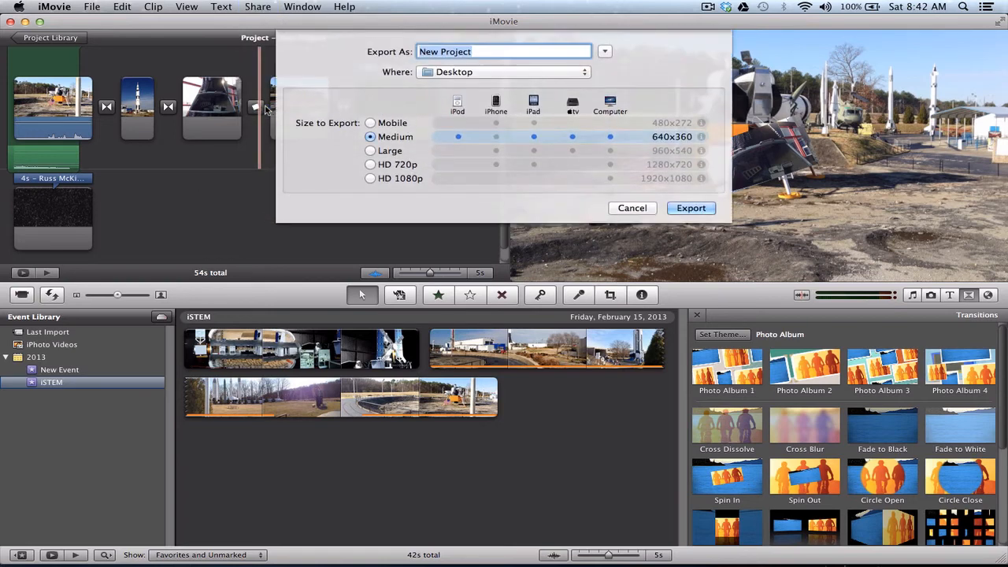
{"action": "type", "text": "iSTEM"}
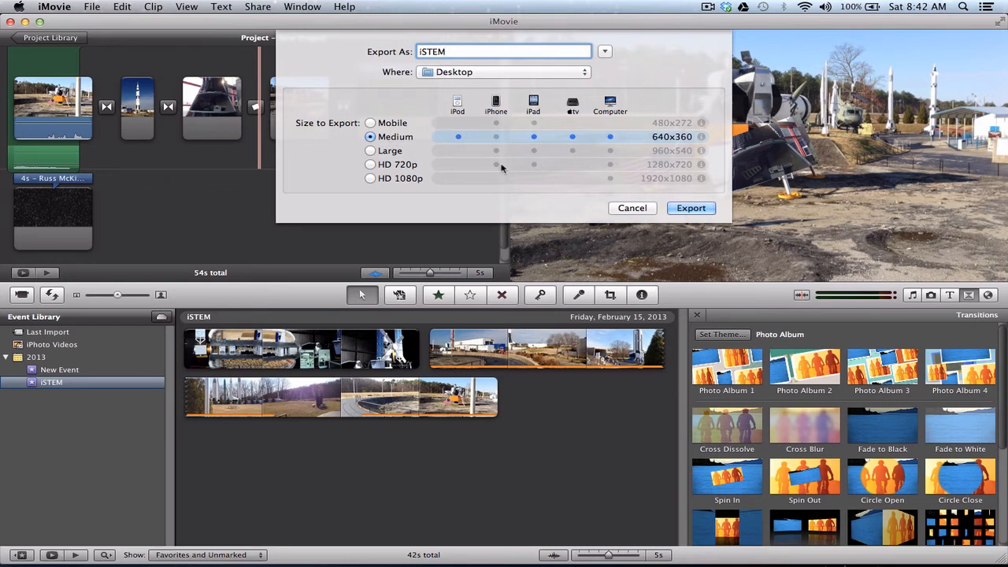
{"action": "left_click", "coordinate": [690, 209]}
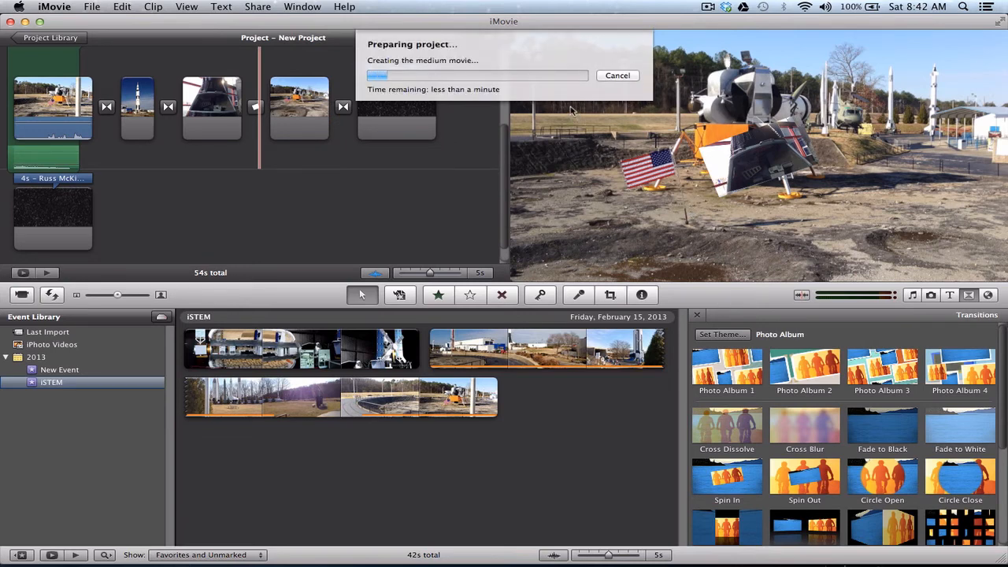
{"action": "left_click", "coordinate": [706, 7]}
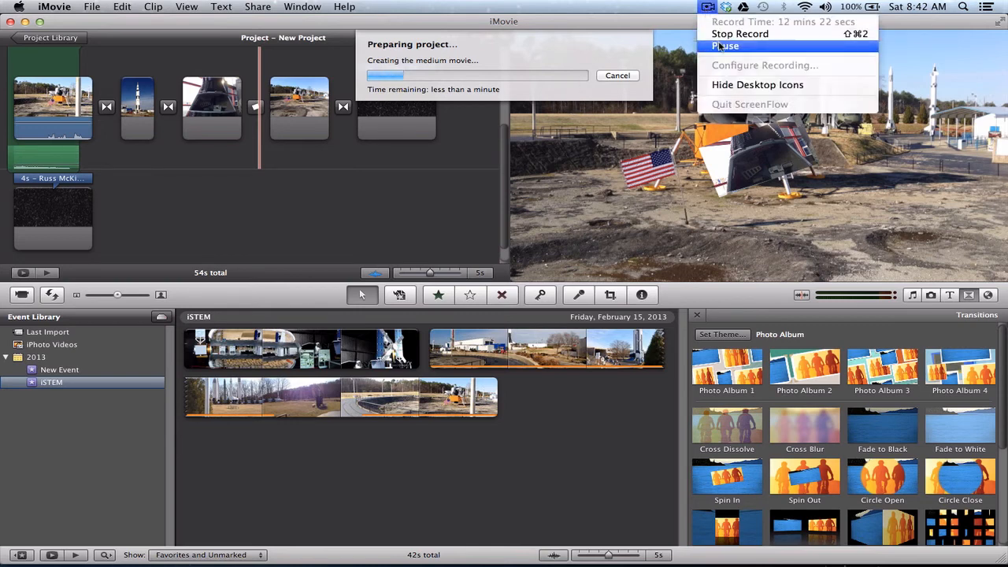
{"action": "left_click", "coordinate": [717, 34]}
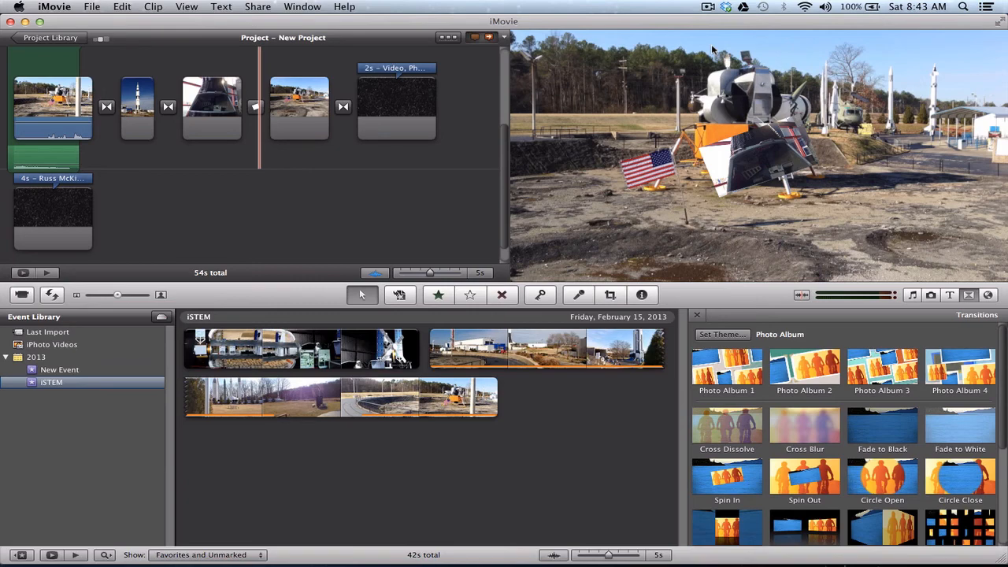
Switch to the desktop, open the exported iSTEM.m4v in QuickTime Player and play its opening part, then pause
{"action": "left_click", "coordinate": [24, 22]}
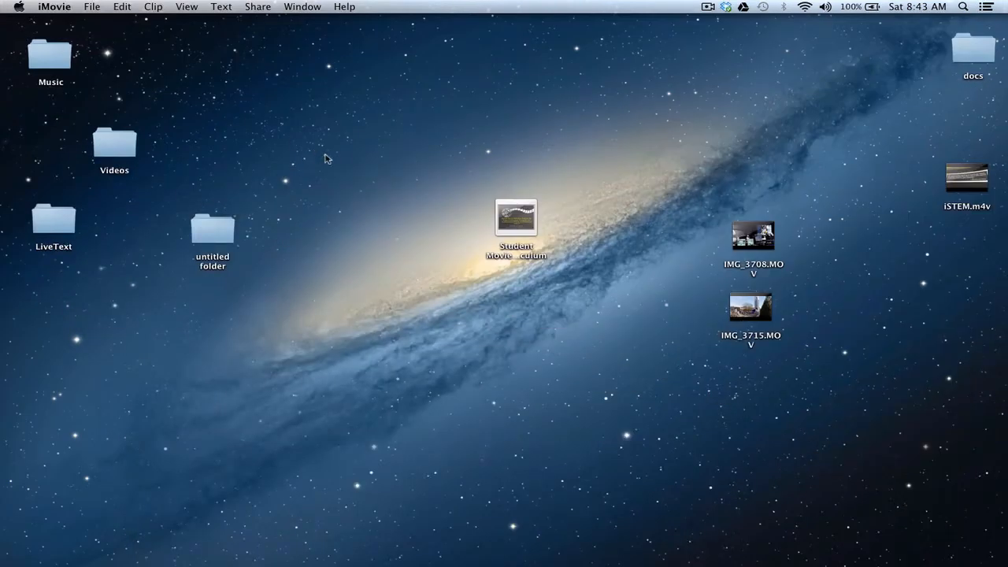
{"action": "left_click_drag", "start_coordinate": [949, 180], "coordinate": [471, 108]}
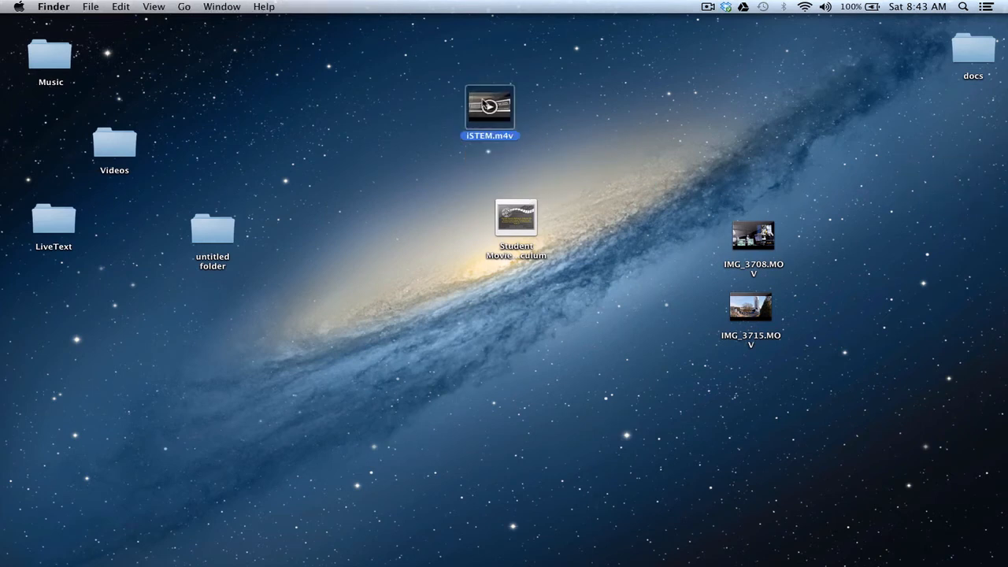
{"action": "double_click", "coordinate": [477, 122]}
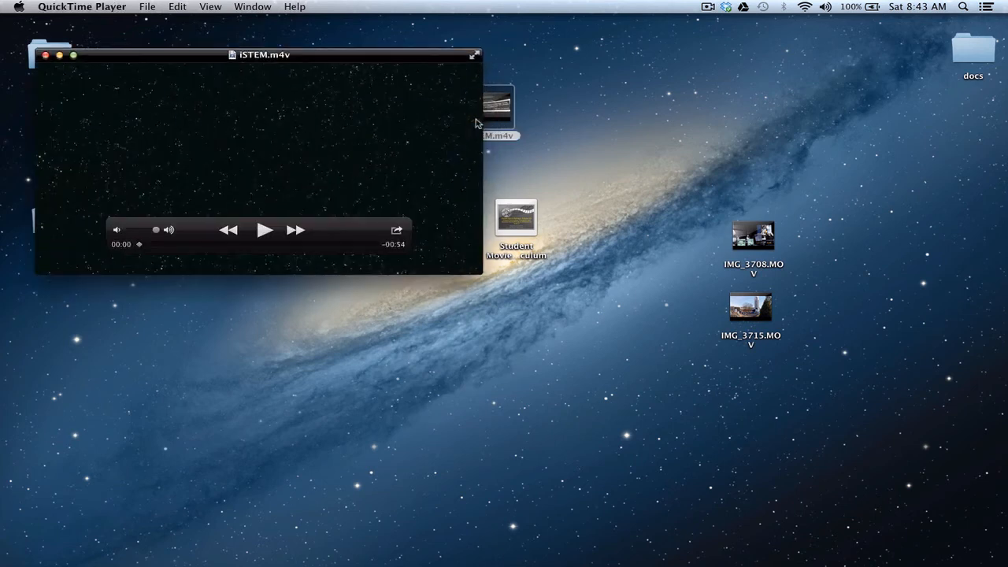
{"action": "left_click", "coordinate": [272, 231]}
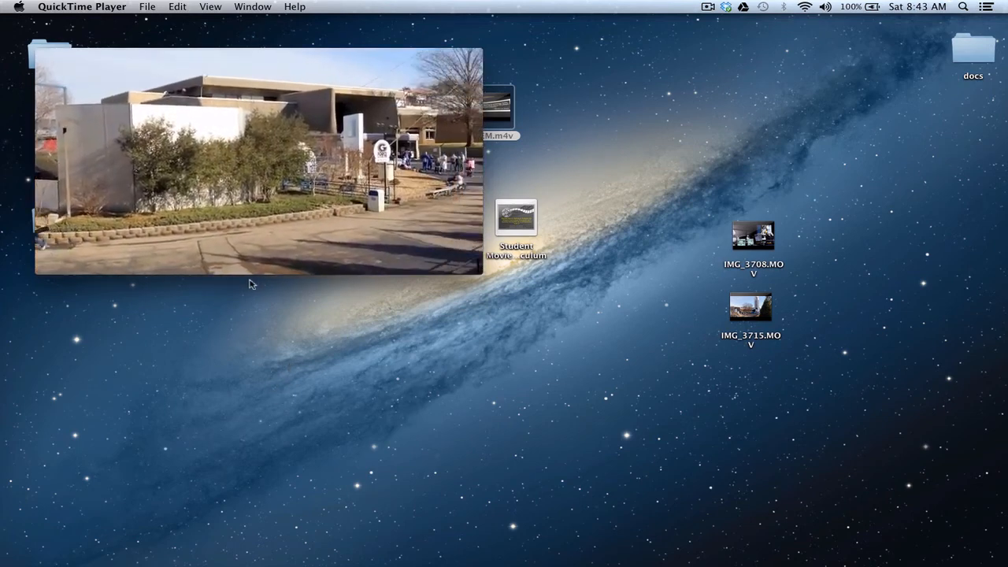
{"action": "mouse_move", "coordinate": [256, 252]}
{"action": "left_click", "coordinate": [263, 231]}
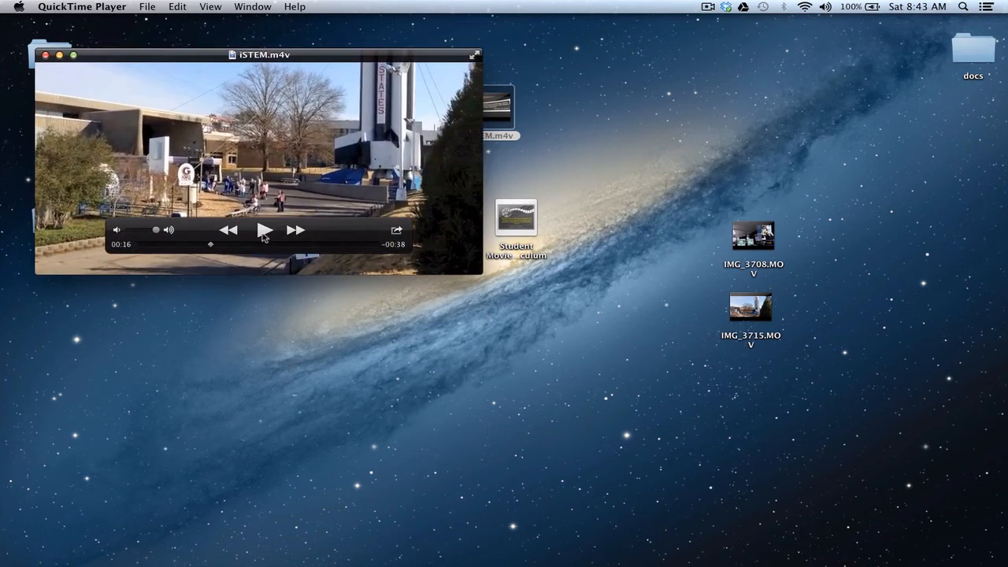